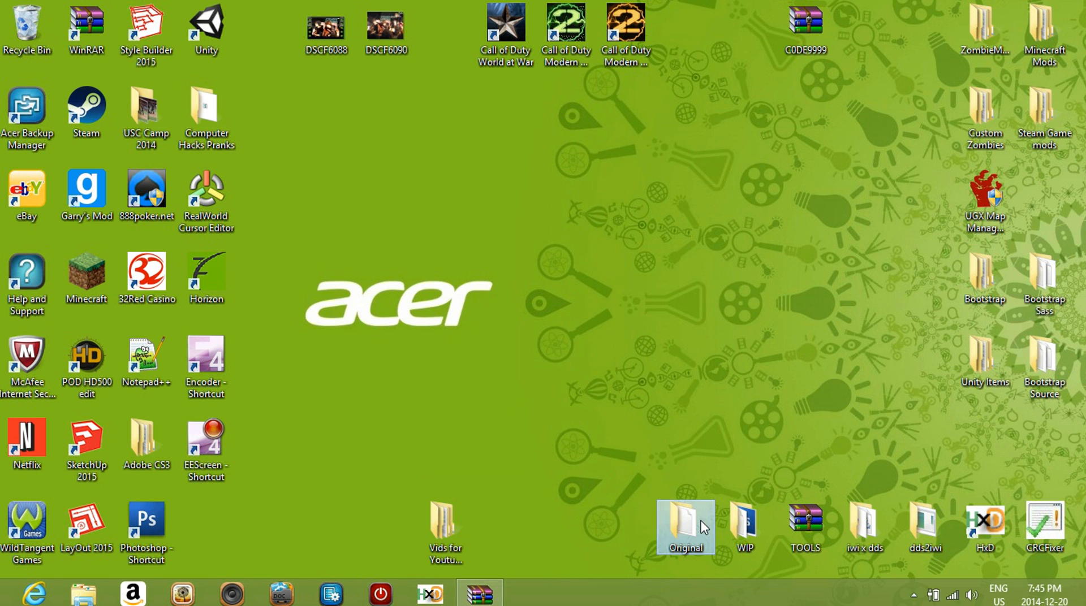
Open the Original folder and the WIP folder that holds the weapon_striker_col DDS and IWI files
{"action": "double_click", "coordinate": [709, 501]}
{"action": "left_click", "coordinate": [844, 12]}
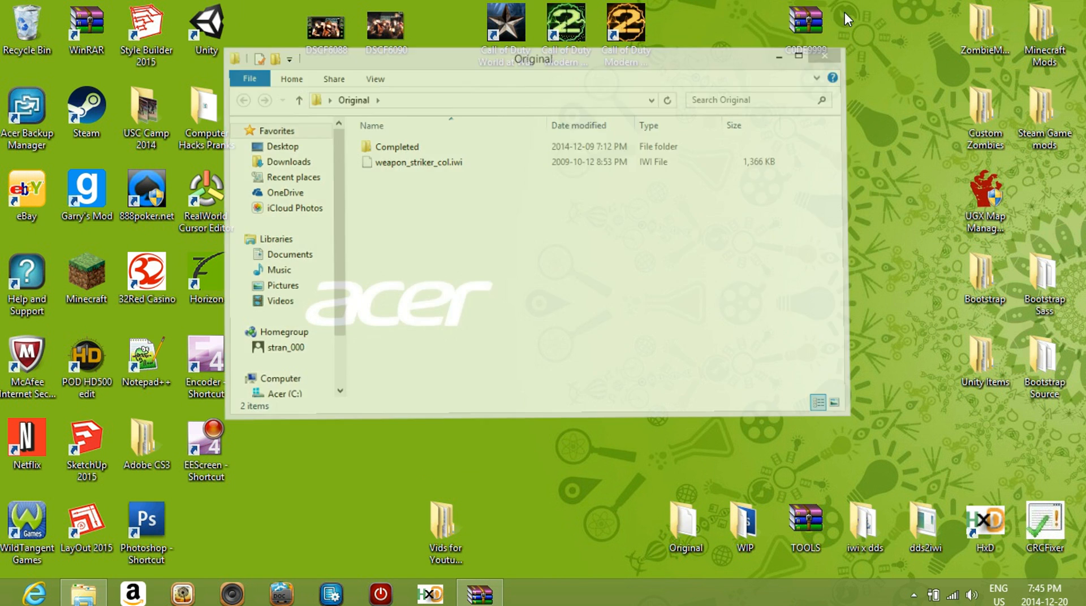
{"action": "double_click", "coordinate": [745, 517]}
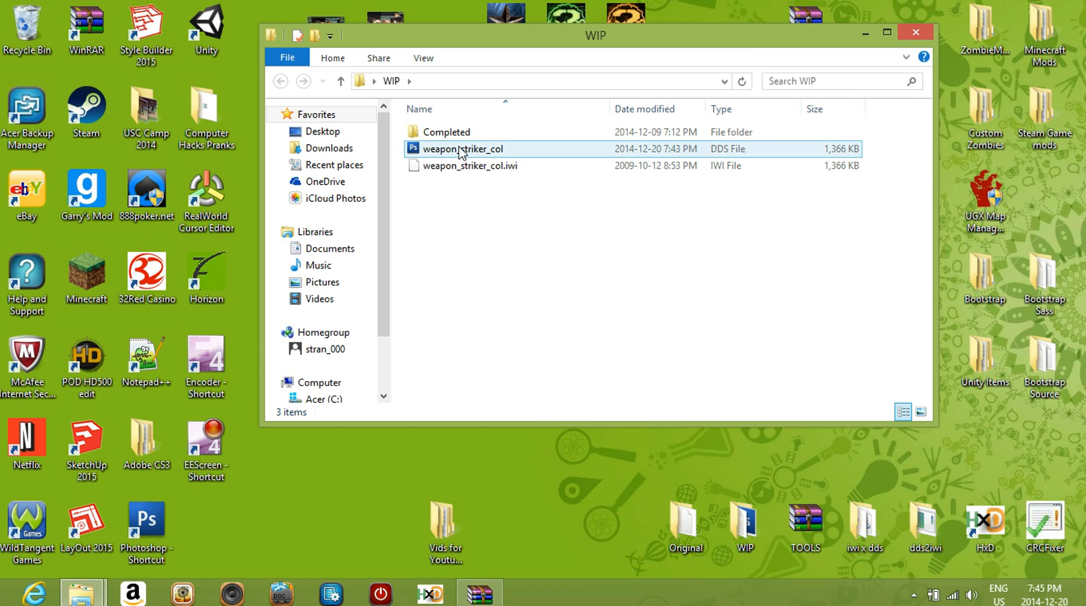
{"action": "left_click", "coordinate": [474, 166]}
{"action": "left_click", "coordinate": [471, 150]}
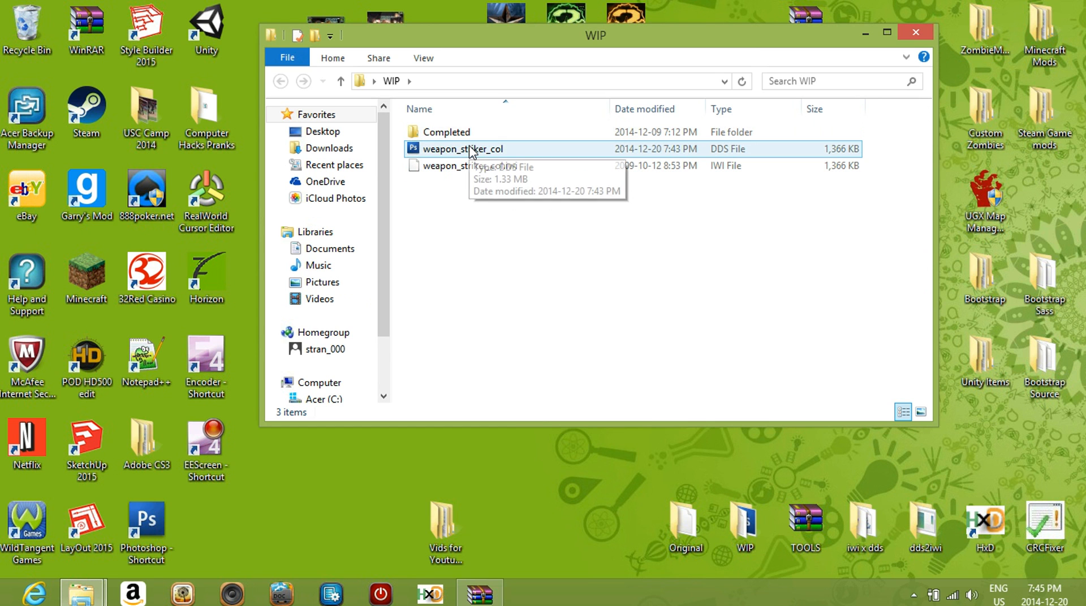
{"action": "left_click", "coordinate": [630, 303]}
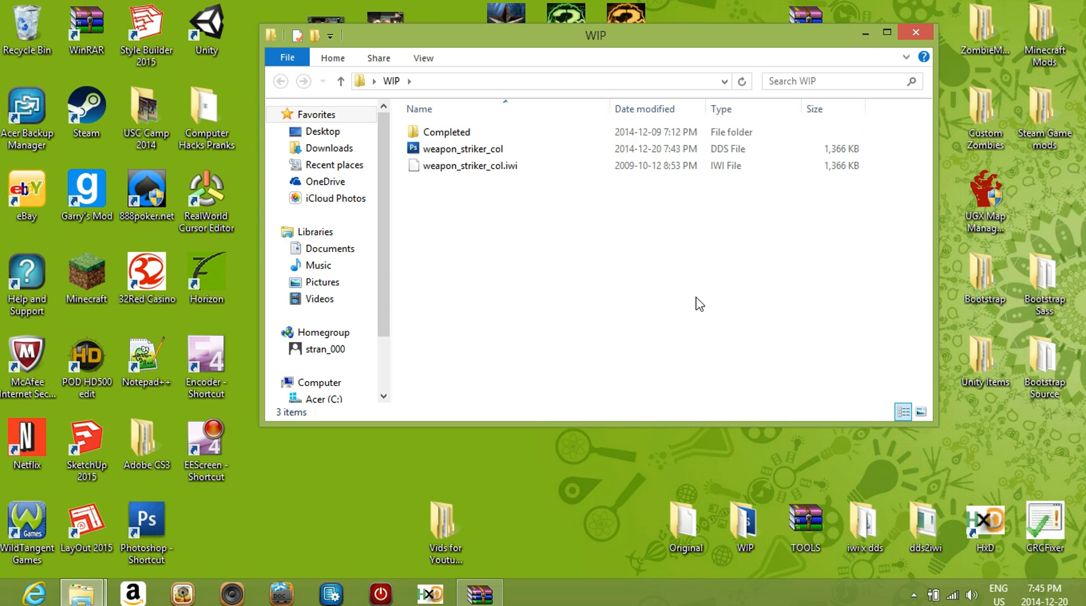
Open the dds2iwi folder beside WIP and convert the weapon_striker_col DDS file to IWI with the dds2iwi application
{"action": "double_click", "coordinate": [927, 524]}
{"action": "left_click_drag", "start_coordinate": [643, 66], "coordinate": [473, 220]}
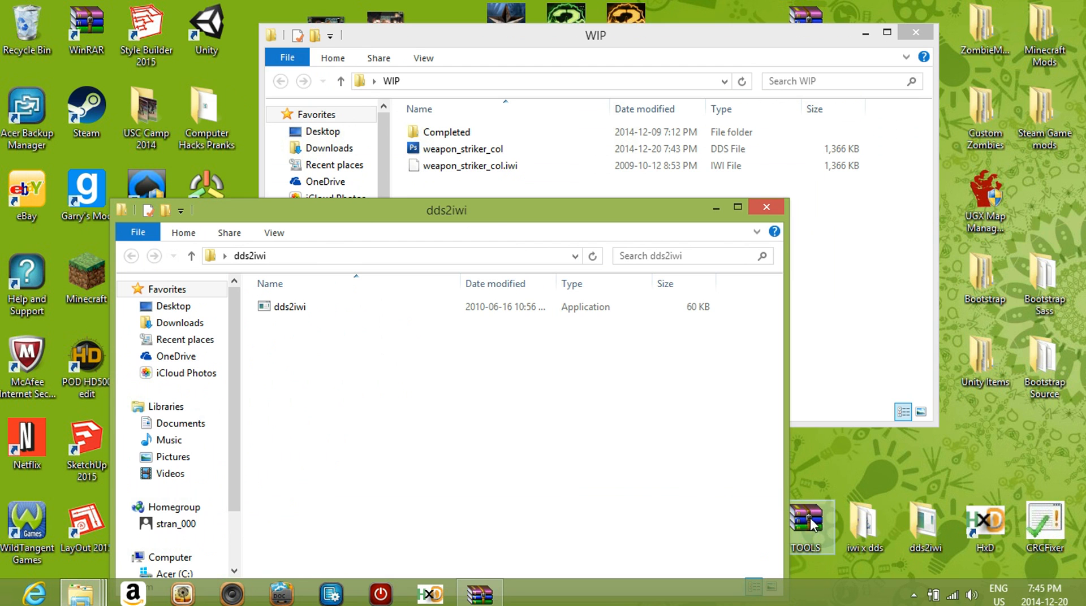
{"action": "left_click", "coordinate": [457, 153]}
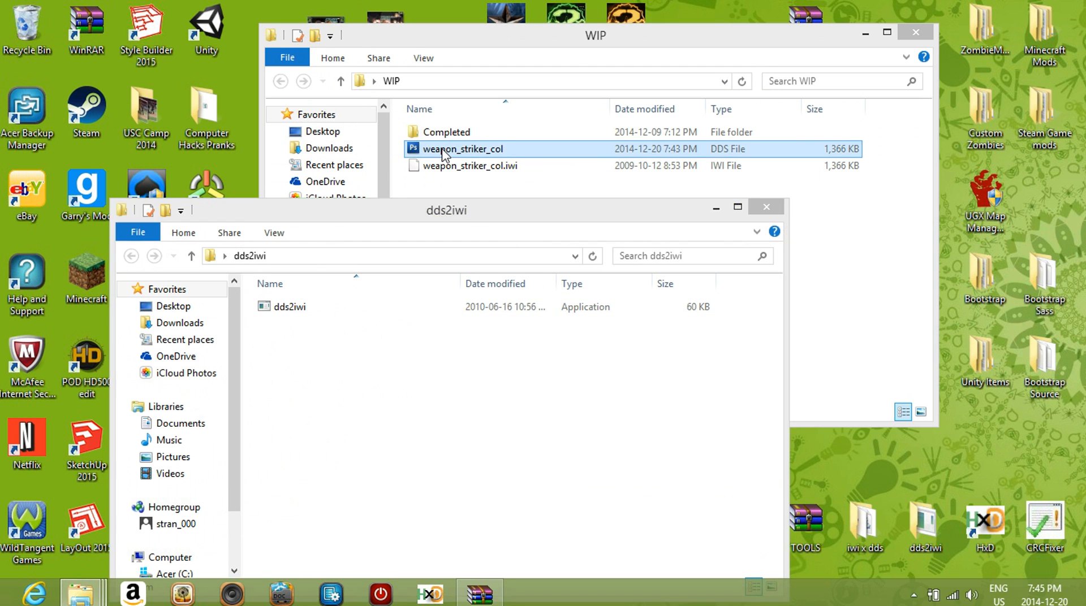
{"action": "left_click_drag", "start_coordinate": [464, 39], "coordinate": [695, 15]}
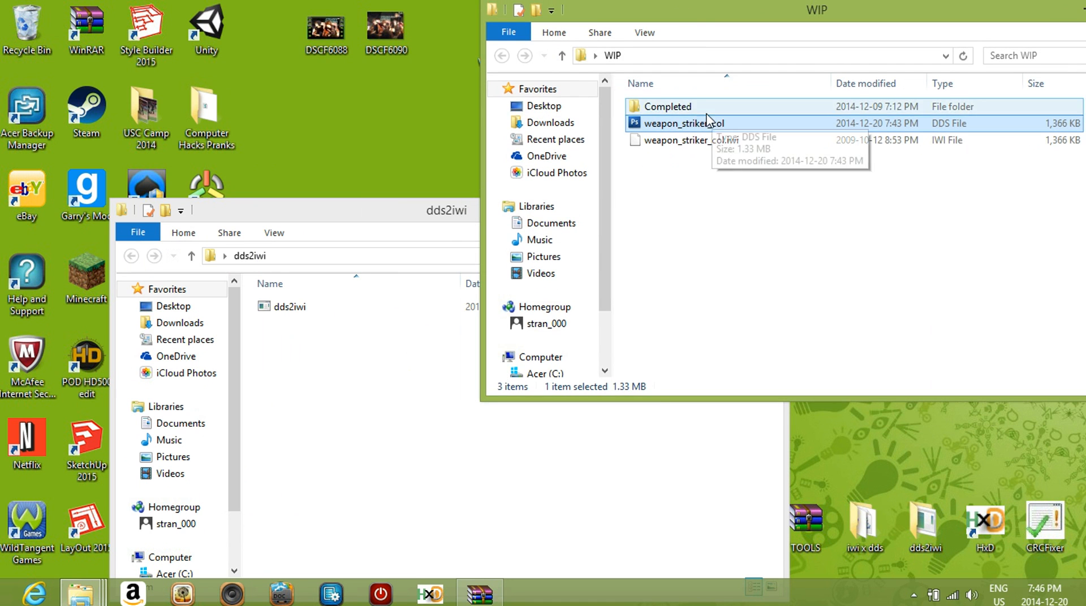
{"action": "left_click_drag", "start_coordinate": [685, 130], "coordinate": [295, 314]}
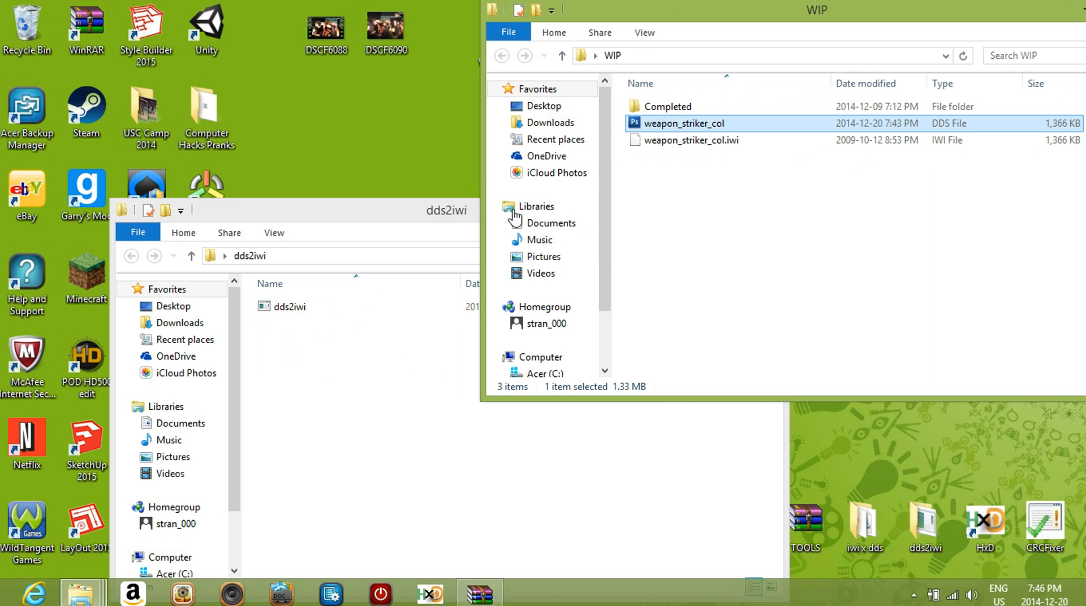
Check the modification time of weapon_striker_col.iwi in the WIP folder and close the dds2iwi folder
{"action": "left_click_drag", "start_coordinate": [715, 19], "coordinate": [482, 46]}
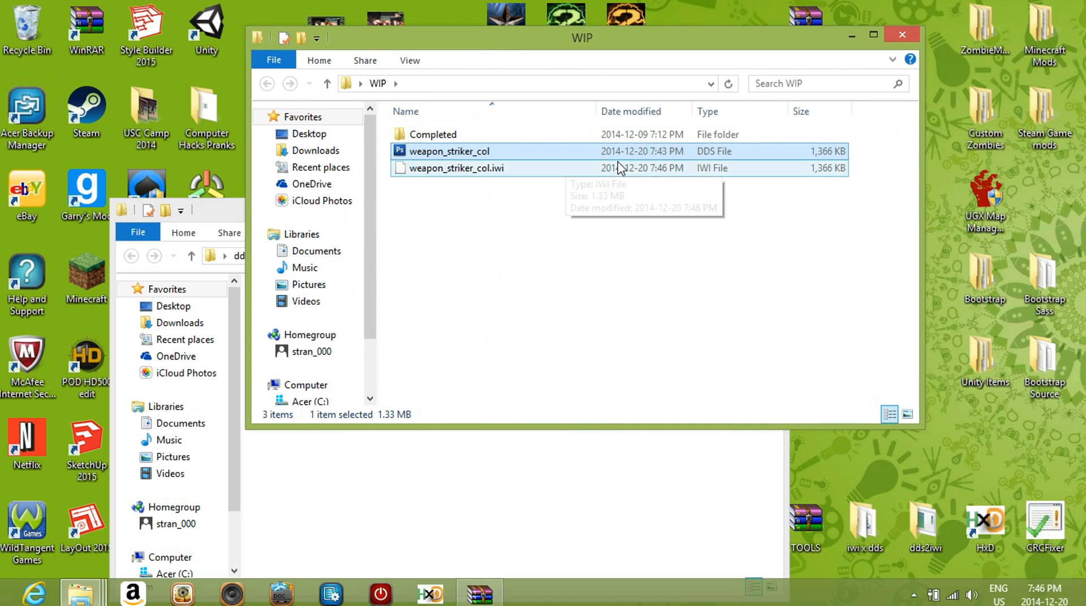
{"action": "left_click", "coordinate": [481, 170]}
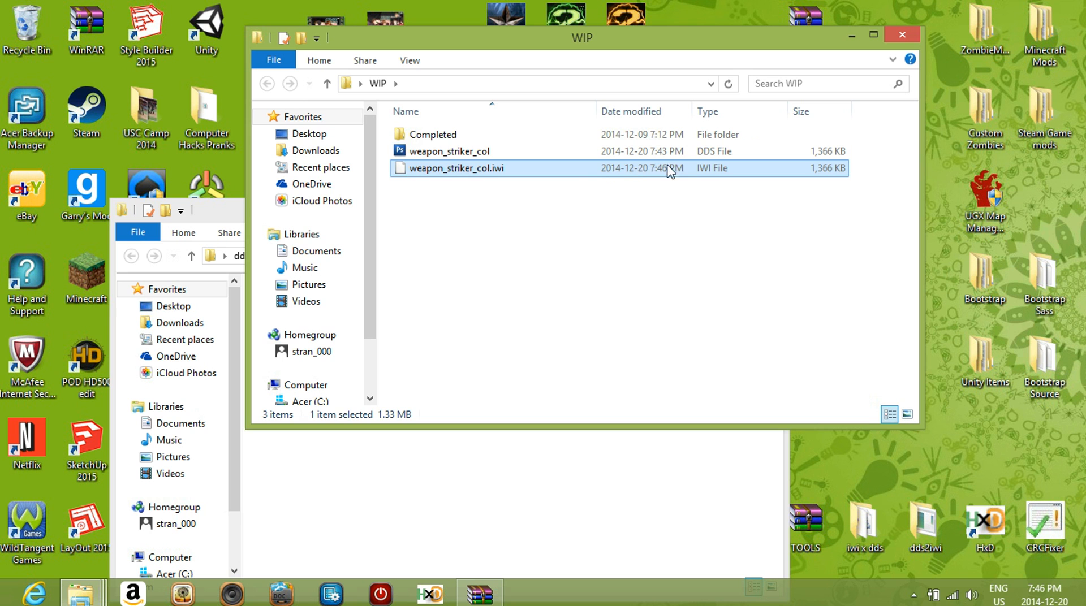
{"action": "left_click", "coordinate": [236, 216]}
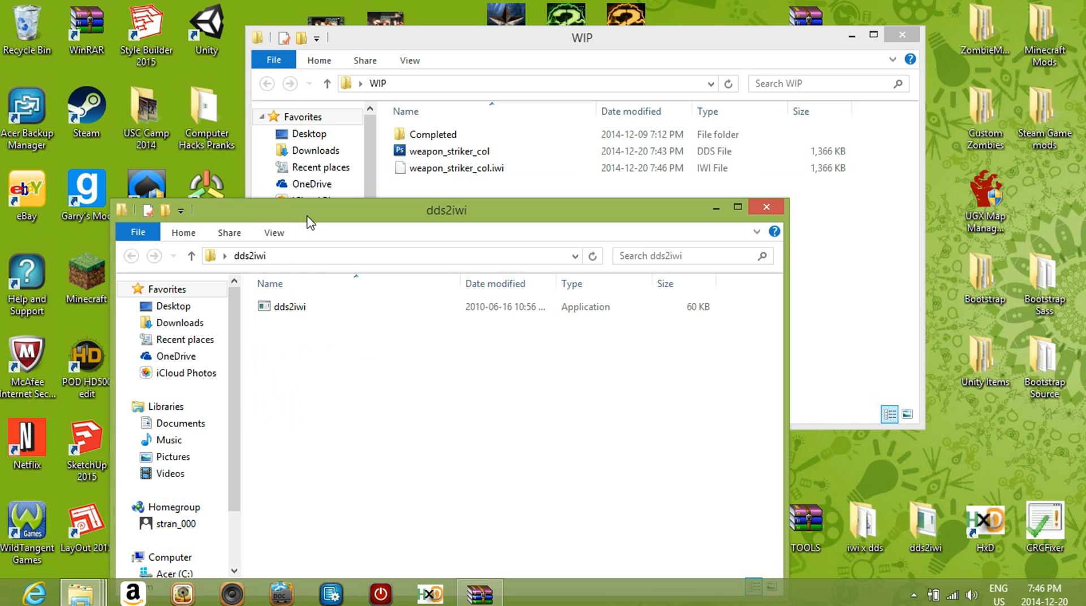
{"action": "left_click", "coordinate": [766, 207]}
{"action": "left_click", "coordinate": [621, 151], "text": "ctrl"}
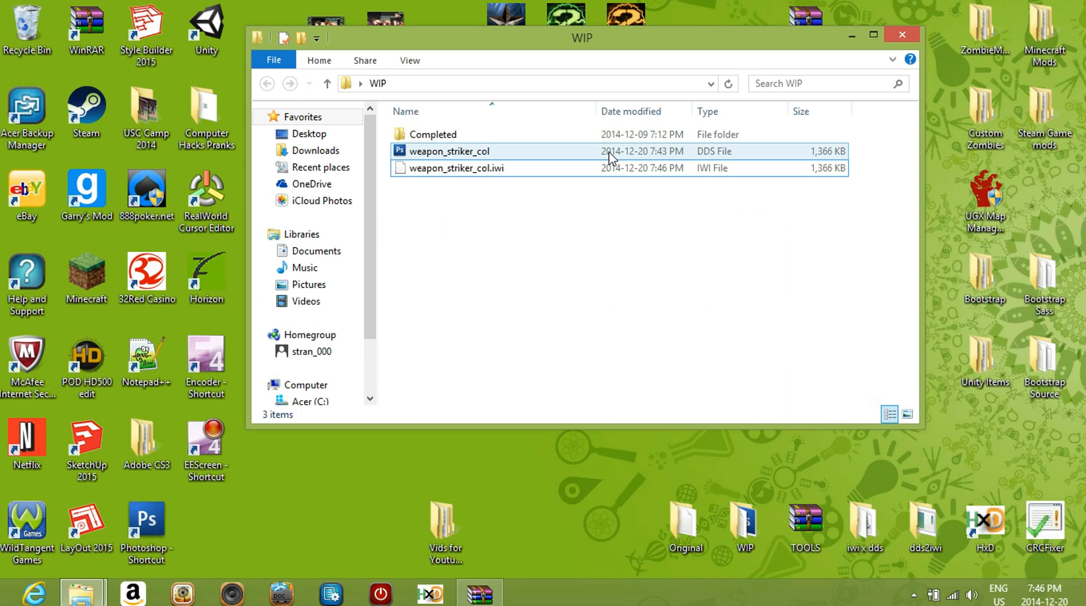
Delete the weapon_striker_col DDS file from the WIP folder
{"action": "left_click", "coordinate": [609, 151]}
{"action": "right_click", "coordinate": [609, 158]}
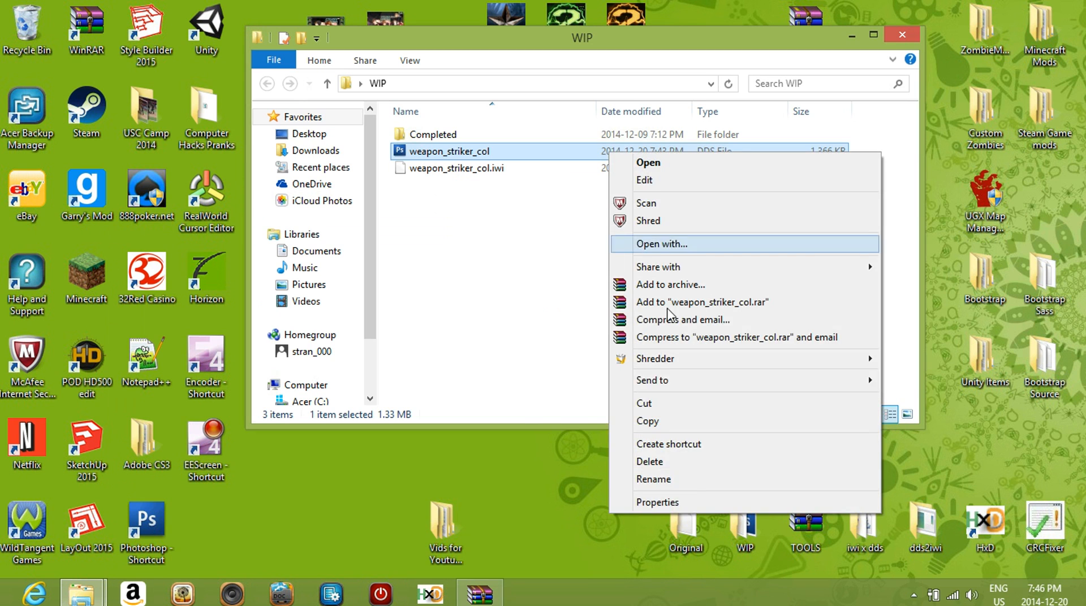
{"action": "left_click", "coordinate": [690, 460]}
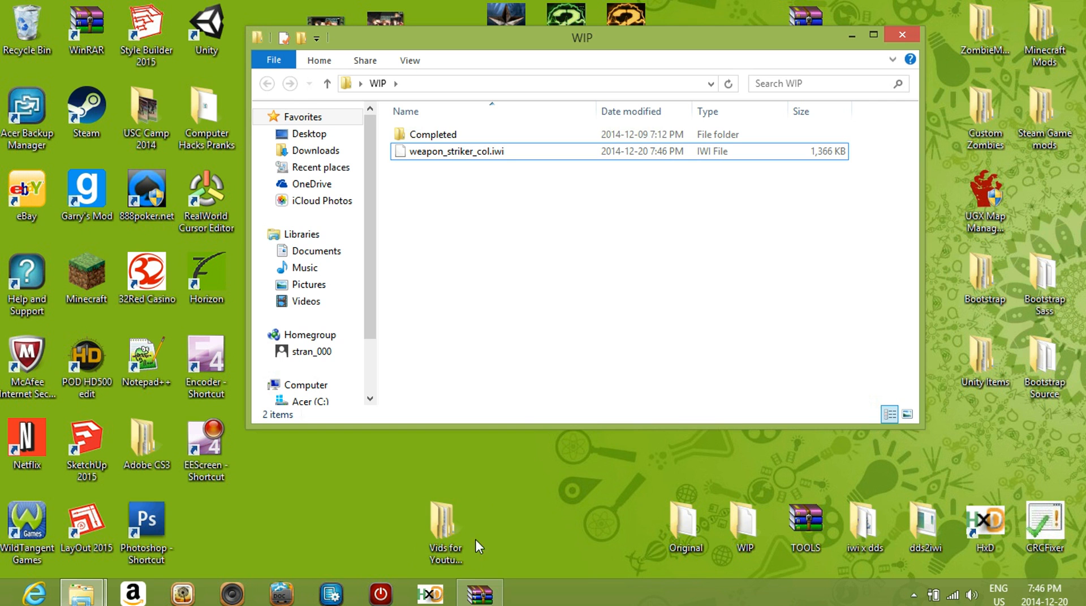
Bring back the Original folder next to WIP and launch the HxD hex editor below them
{"action": "left_click", "coordinate": [66, 594]}
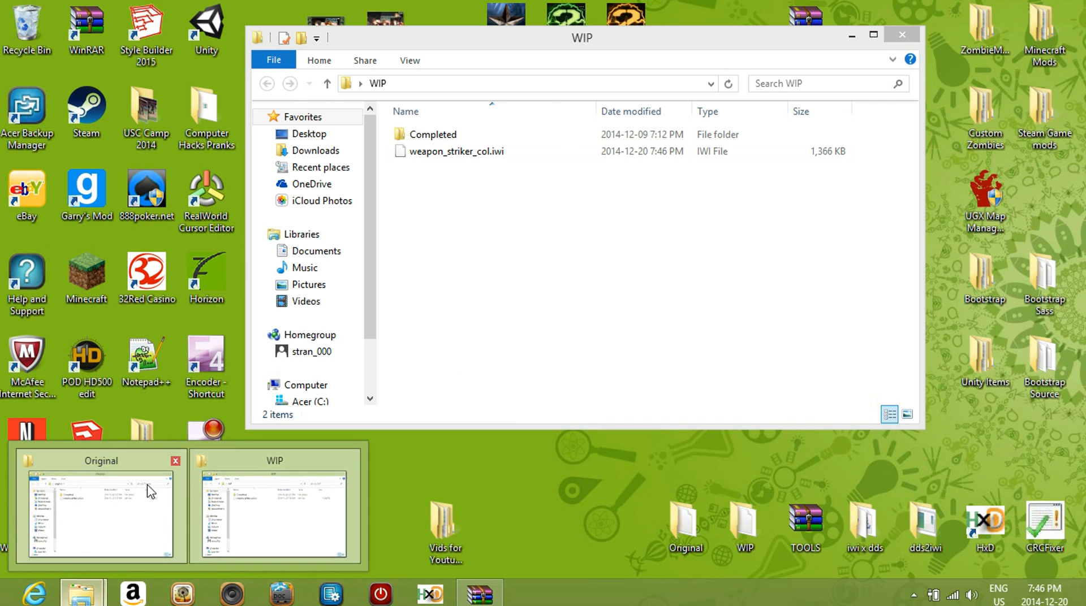
{"action": "left_click", "coordinate": [101, 509]}
{"action": "left_click_drag", "start_coordinate": [636, 29], "coordinate": [506, 8]}
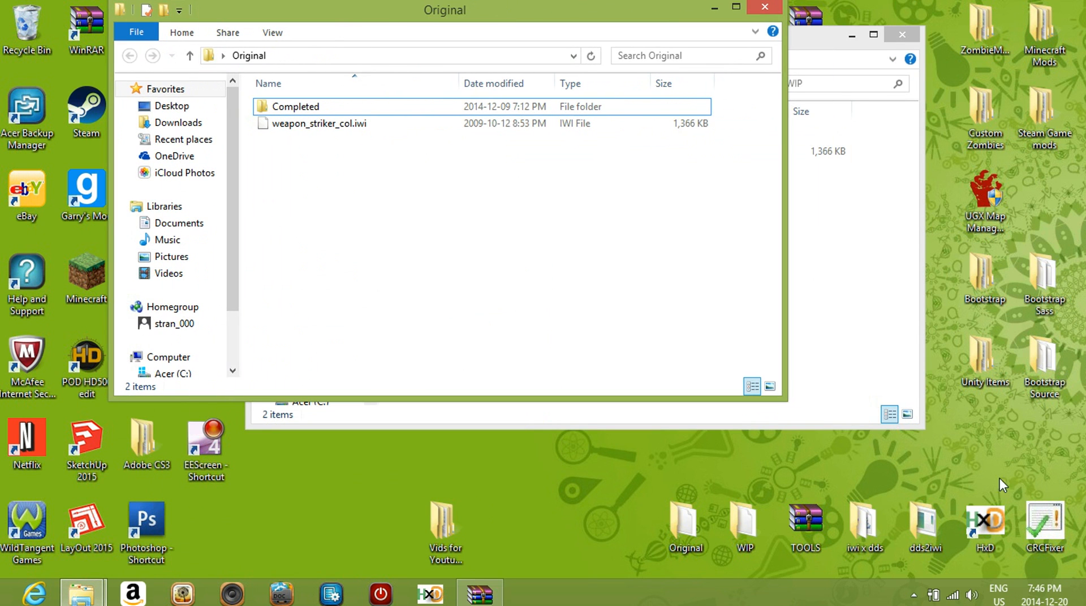
{"action": "left_click", "coordinate": [985, 514]}
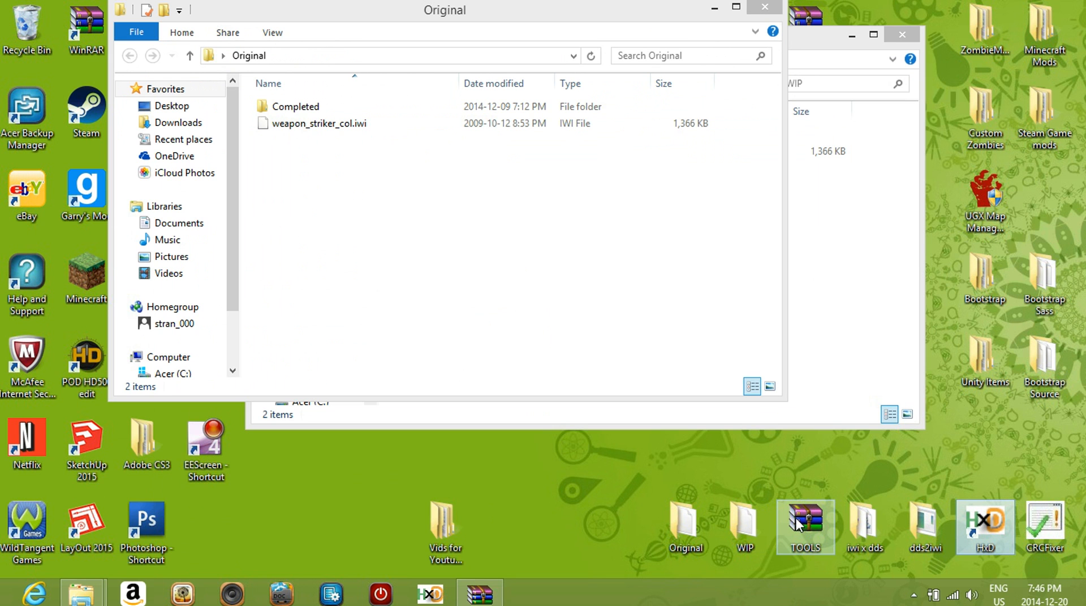
{"action": "double_click", "coordinate": [996, 523]}
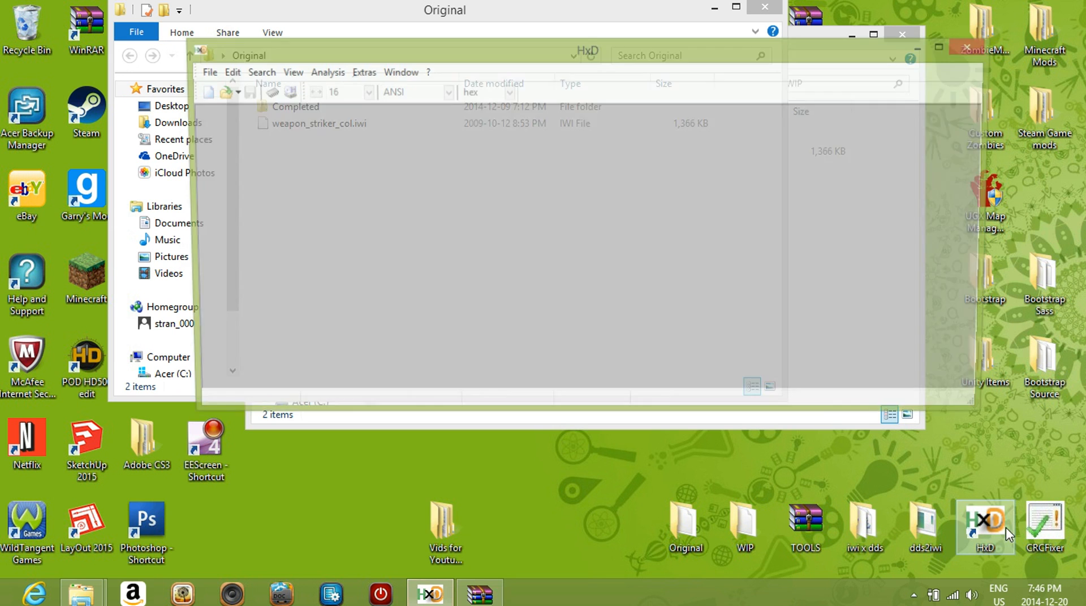
{"action": "left_click_drag", "start_coordinate": [643, 68], "coordinate": [491, 326]}
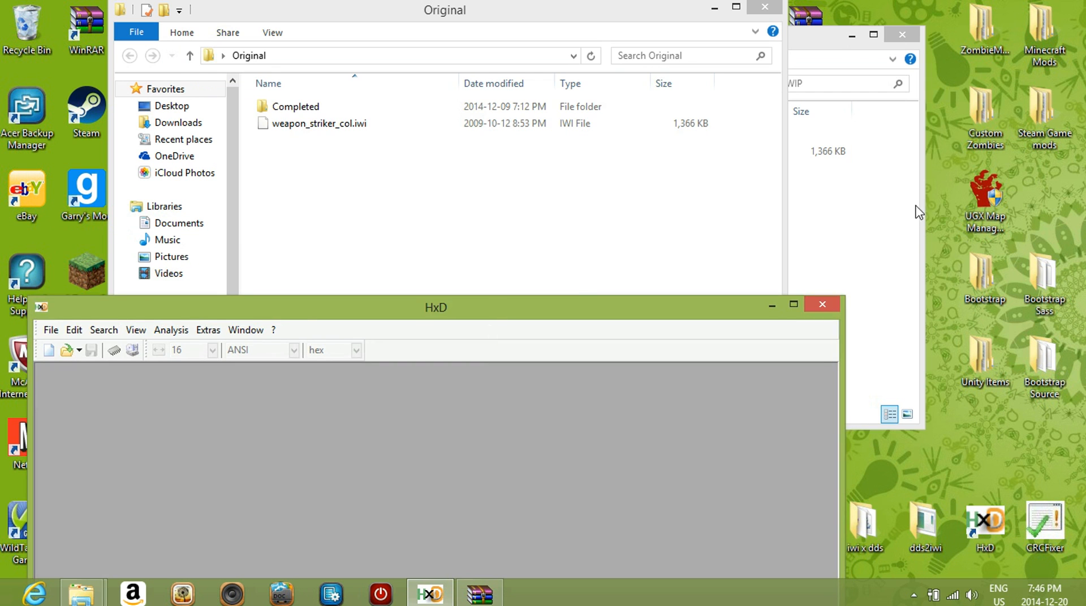
Open both the WIP and the Original copies of weapon_striker_col.iwi in HxD
{"action": "left_click", "coordinate": [917, 211]}
{"action": "left_click_drag", "start_coordinate": [464, 155], "coordinate": [196, 427]}
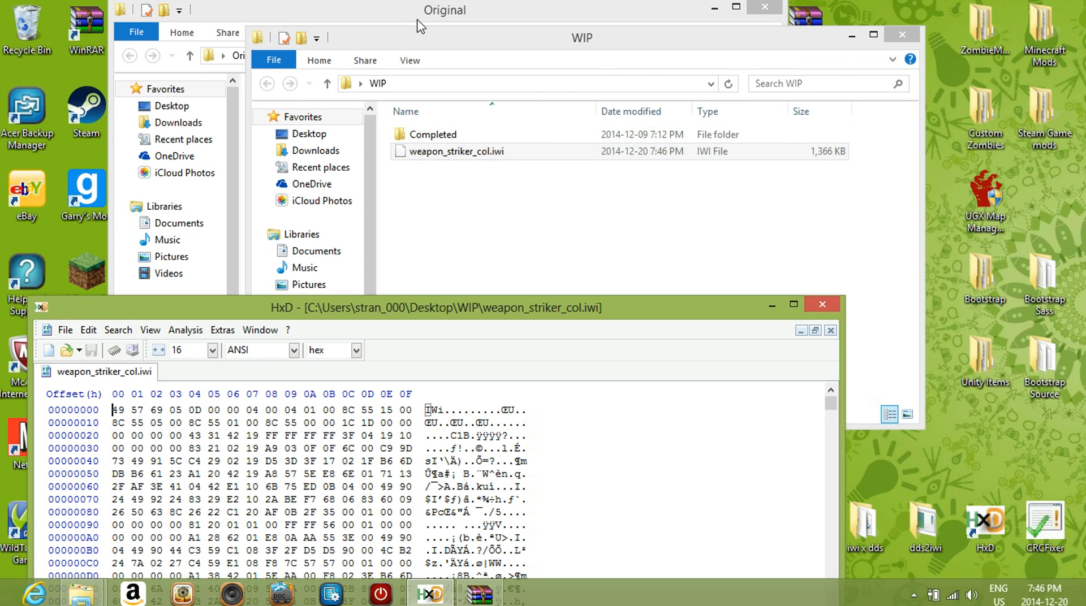
{"action": "left_click_drag", "start_coordinate": [416, 14], "coordinate": [687, 50]}
{"action": "left_click_drag", "start_coordinate": [597, 164], "coordinate": [334, 455]}
{"action": "left_click_drag", "start_coordinate": [425, 306], "coordinate": [647, 120]}
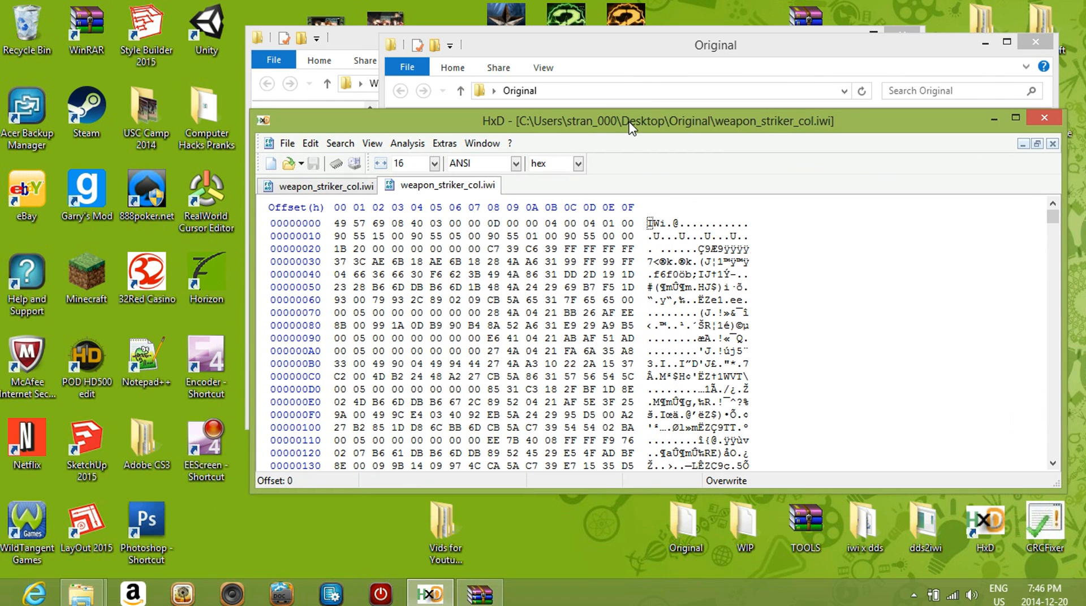
Overwrite the first two rows (offsets 0–1F) of the WIP weapon_striker_col.iwi with the same rows copied from the Original file
{"action": "left_click", "coordinate": [358, 186]}
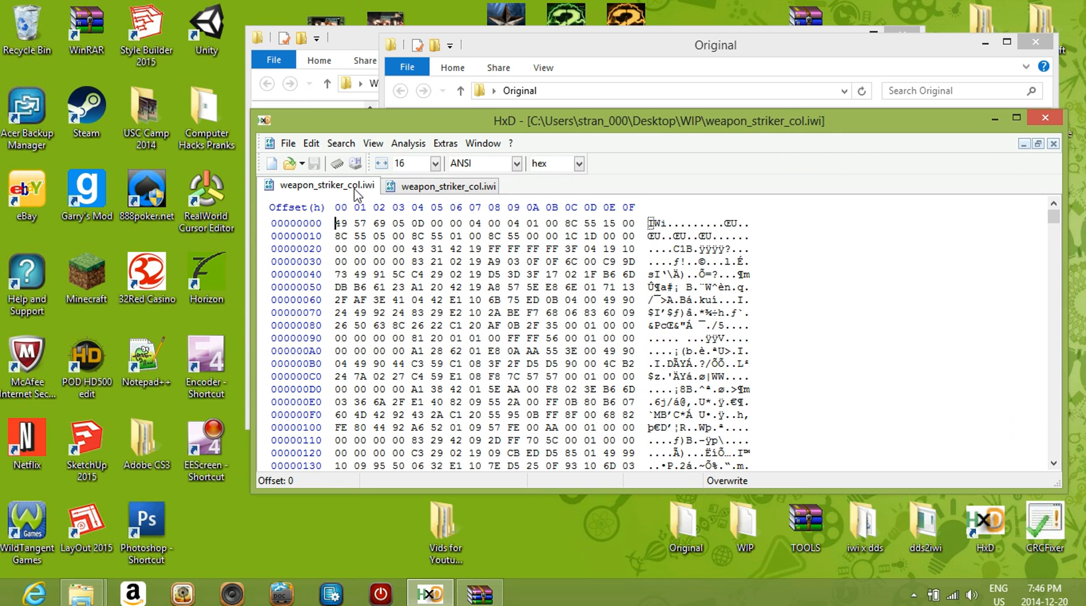
{"action": "left_click", "coordinate": [404, 191]}
{"action": "left_click", "coordinate": [327, 191]}
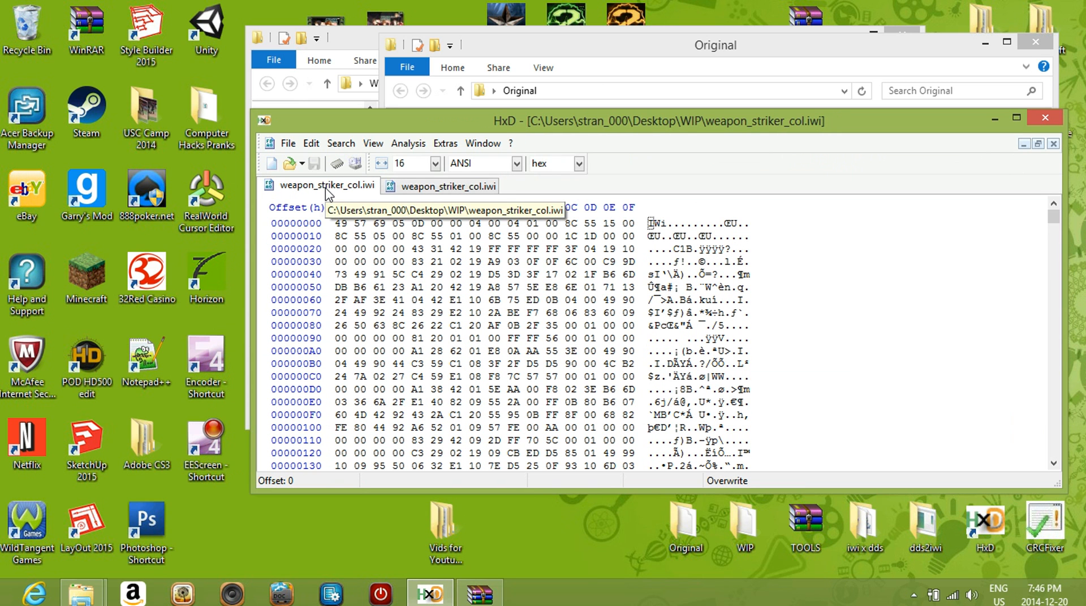
{"action": "left_click", "coordinate": [406, 188]}
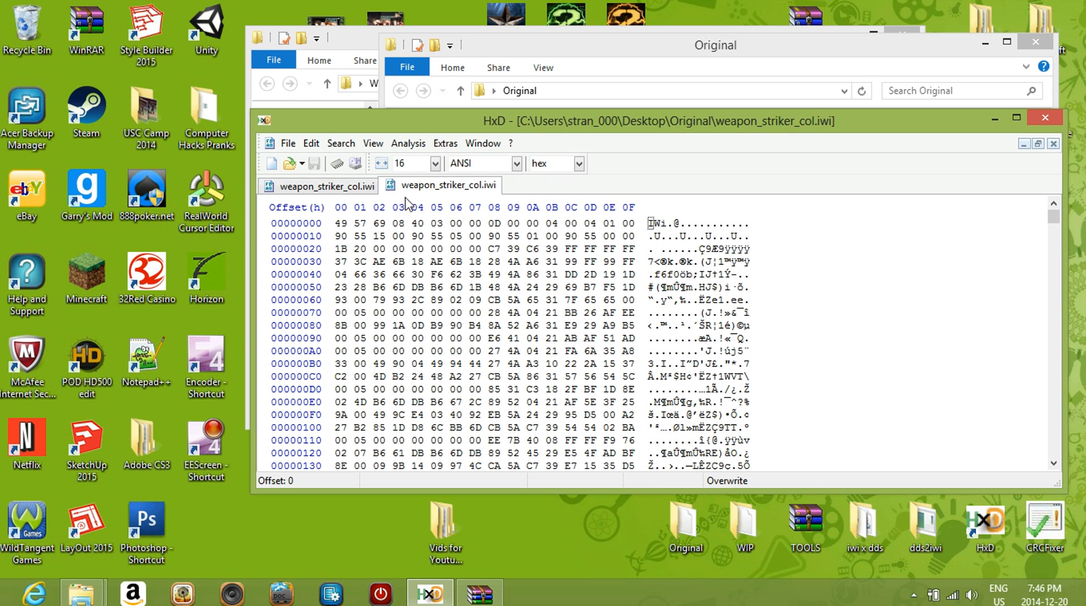
{"action": "left_click_drag", "start_coordinate": [339, 222], "coordinate": [645, 243]}
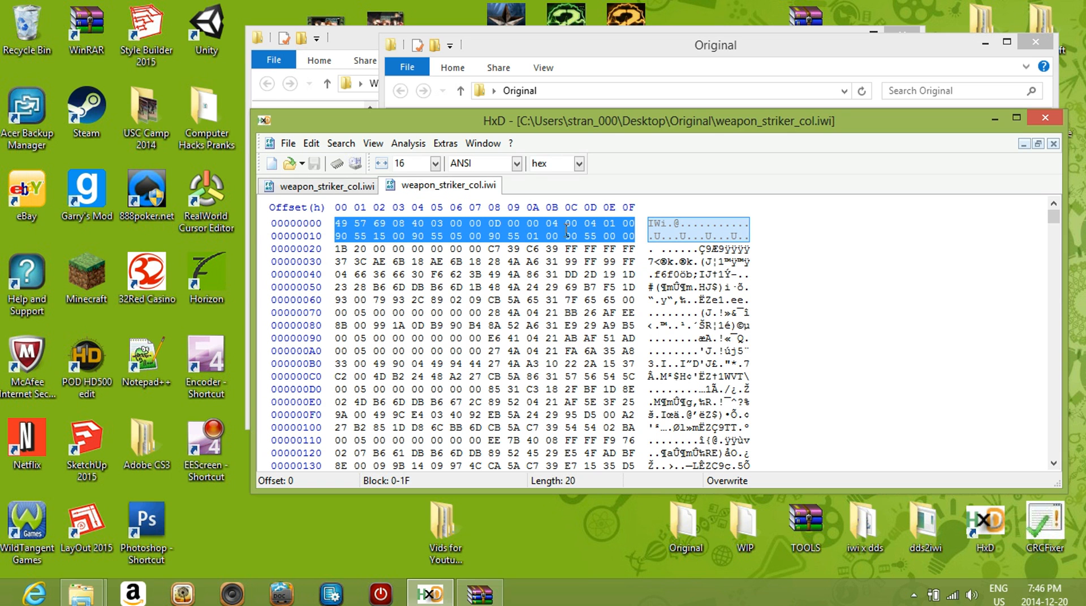
{"action": "left_click", "coordinate": [345, 188]}
{"action": "left_click", "coordinate": [399, 189]}
{"action": "left_click", "coordinate": [379, 236]}
{"action": "left_click", "coordinate": [350, 187]}
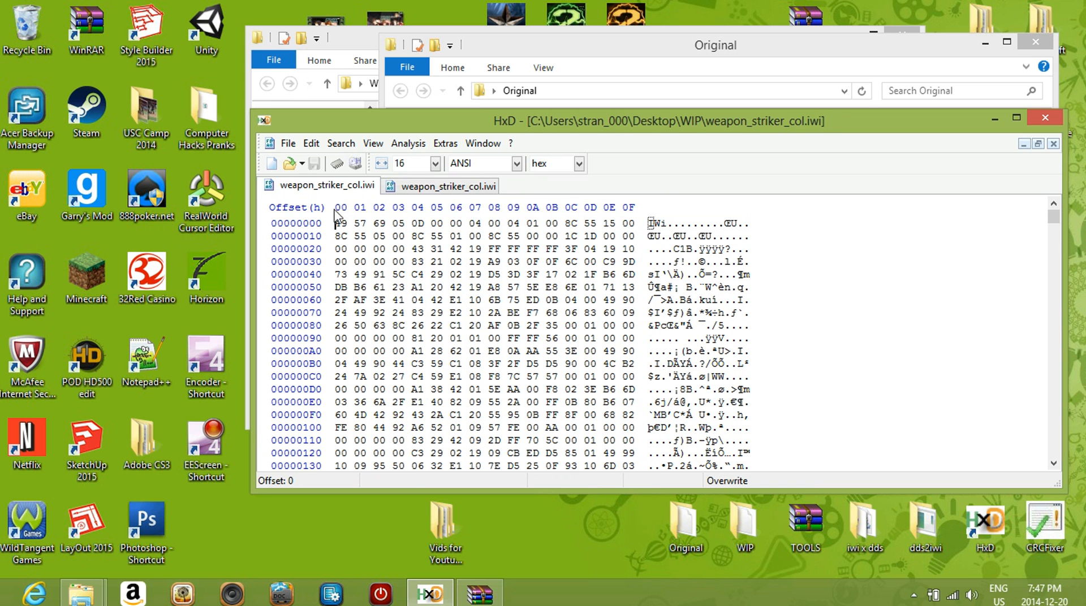
{"action": "left_click_drag", "start_coordinate": [338, 222], "coordinate": [647, 247]}
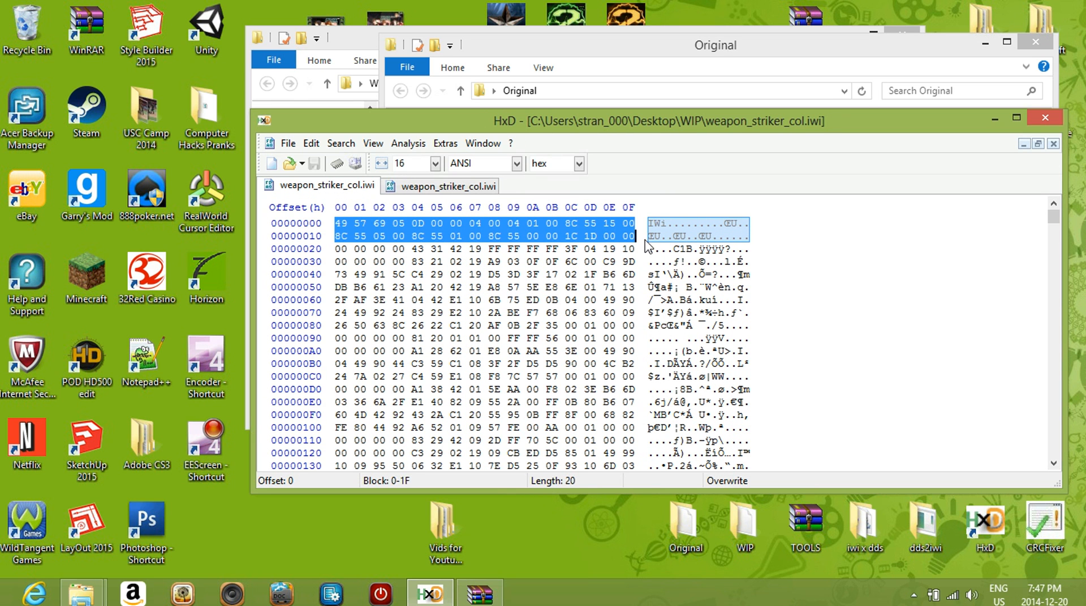
{"action": "key", "text": "ctrl+b"}
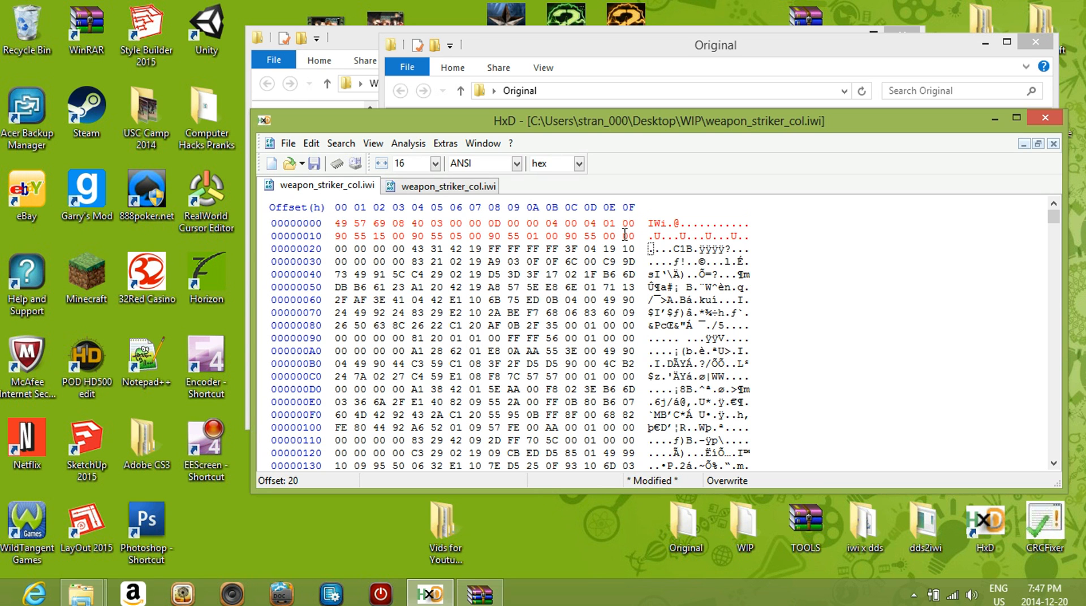
Copy the 00 byte at offset 1F and insert it four times at offset 20 in the WIP file
{"action": "left_click_drag", "start_coordinate": [625, 234], "coordinate": [638, 235]}
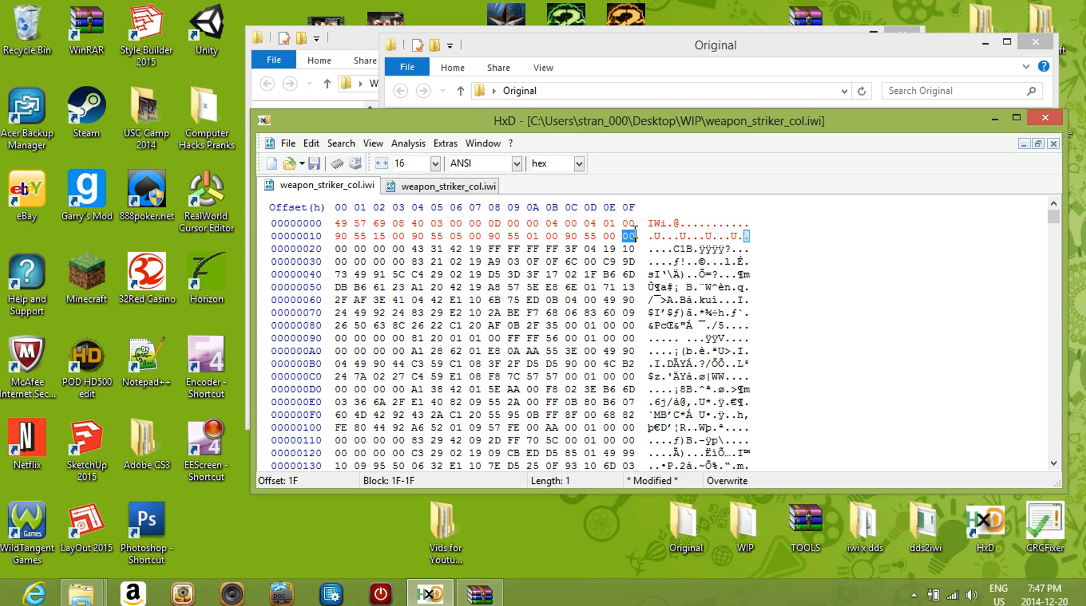
{"action": "left_click", "coordinate": [629, 224]}
{"action": "left_click", "coordinate": [605, 236]}
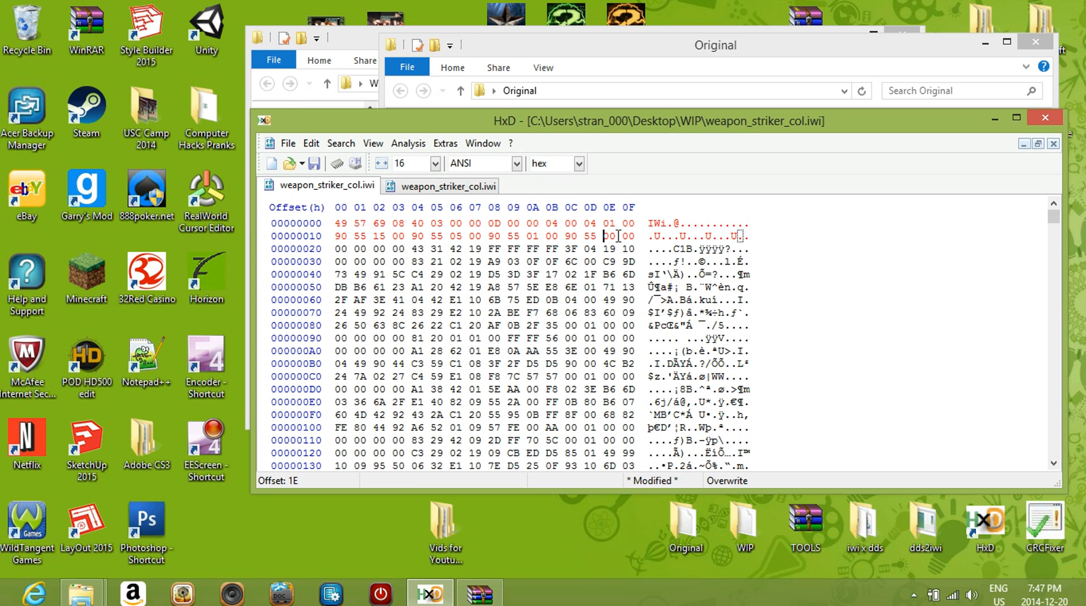
{"action": "left_click", "coordinate": [410, 235]}
{"action": "left_click_drag", "start_coordinate": [627, 236], "coordinate": [635, 236]}
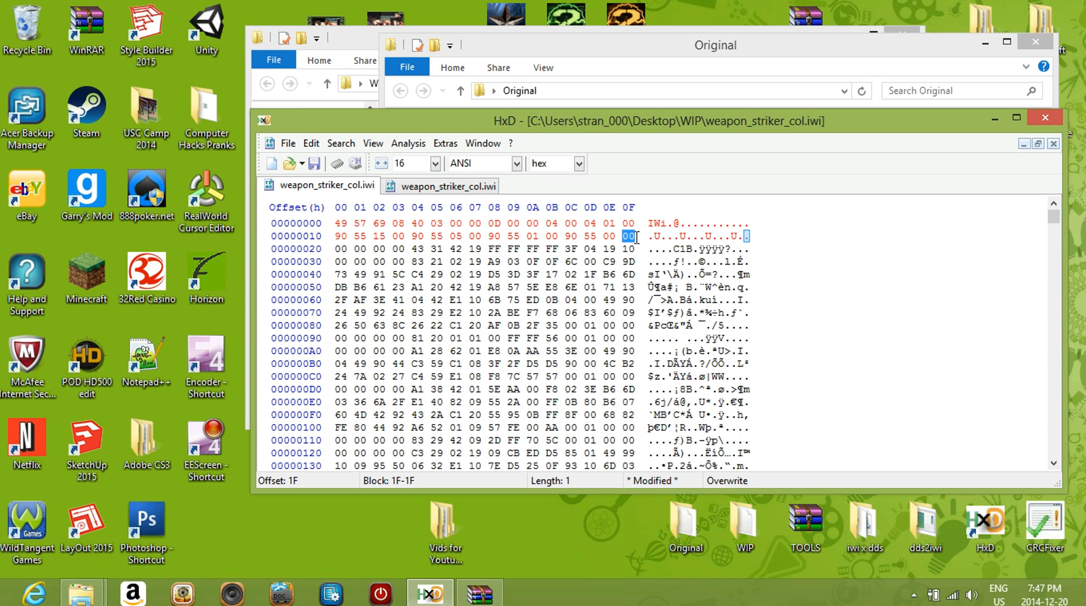
{"action": "left_click", "coordinate": [339, 247]}
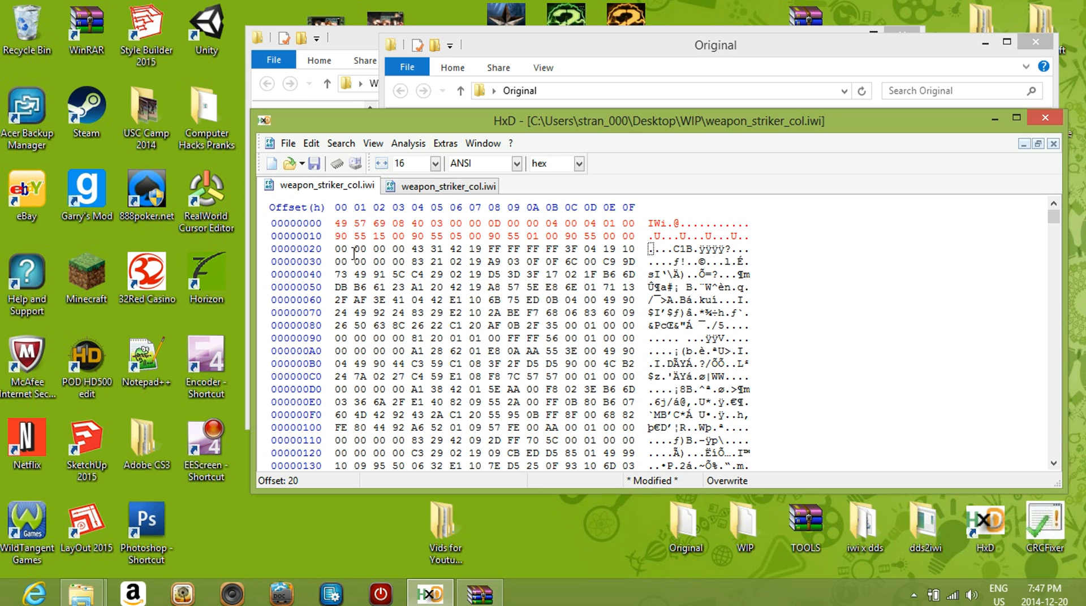
{"action": "key", "text": "ctrl+v"}
{"action": "key", "text": "ctrl+v"}
{"action": "key", "text": "ctrl+v"}
{"action": "key", "text": "ctrl+v"}
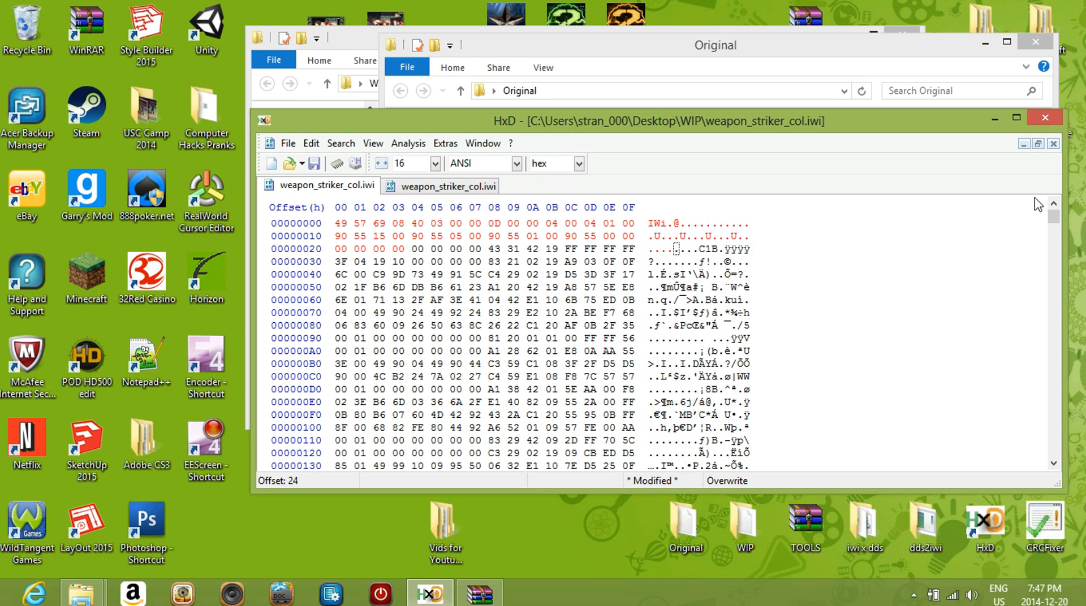
Delete the last four bytes (7F FF FF FD) at offsets 15558C–15558F of the WIP weapon_striker_col.iwi
{"action": "left_click_drag", "start_coordinate": [1053, 217], "coordinate": [1055, 449]}
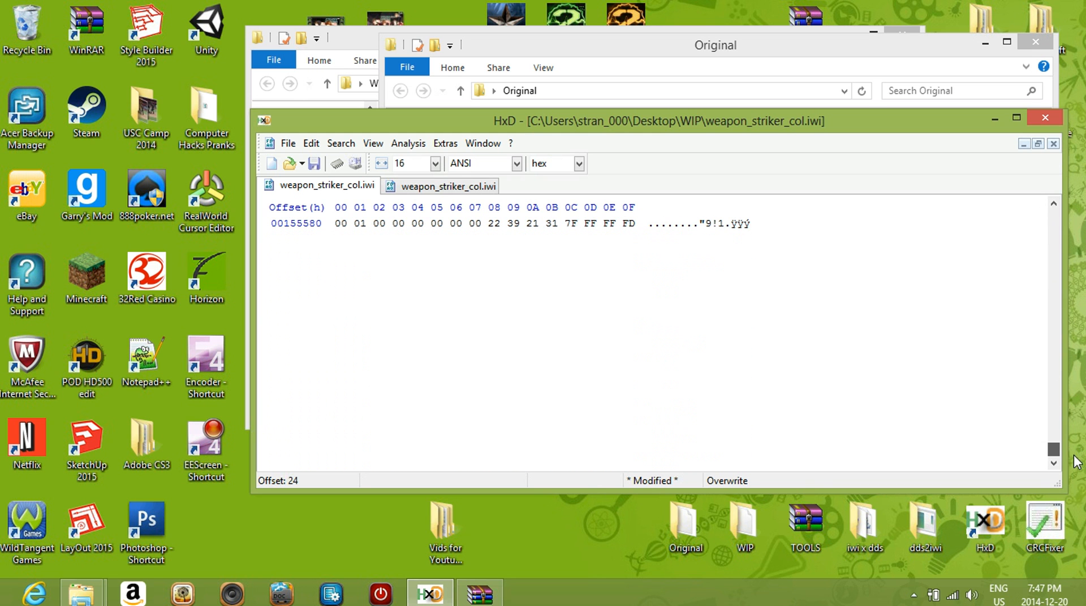
{"action": "left_click_drag", "start_coordinate": [572, 224], "coordinate": [650, 232]}
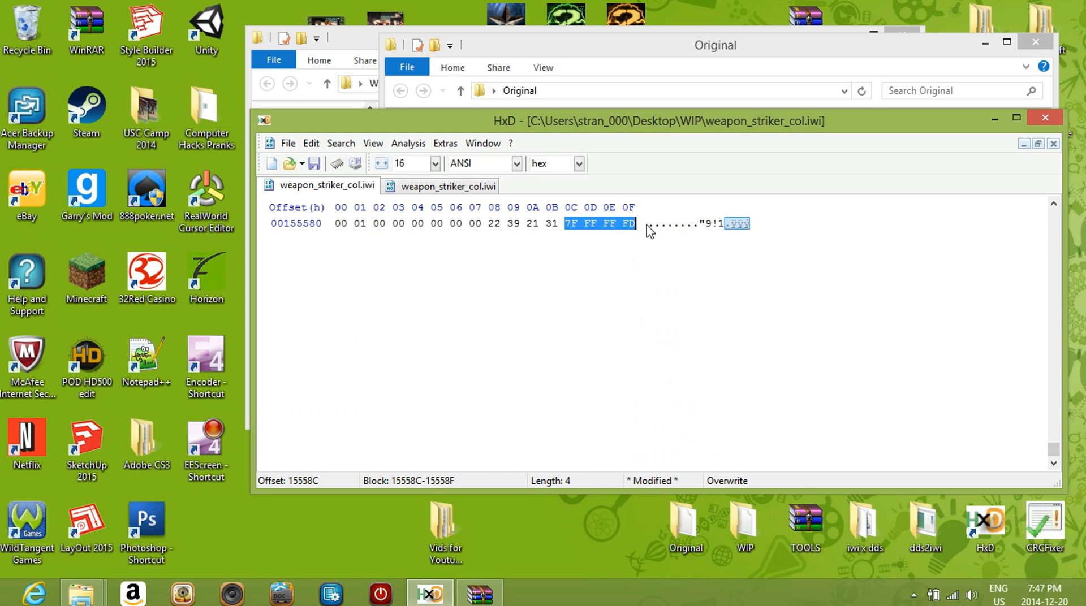
{"action": "right_click", "coordinate": [603, 229]}
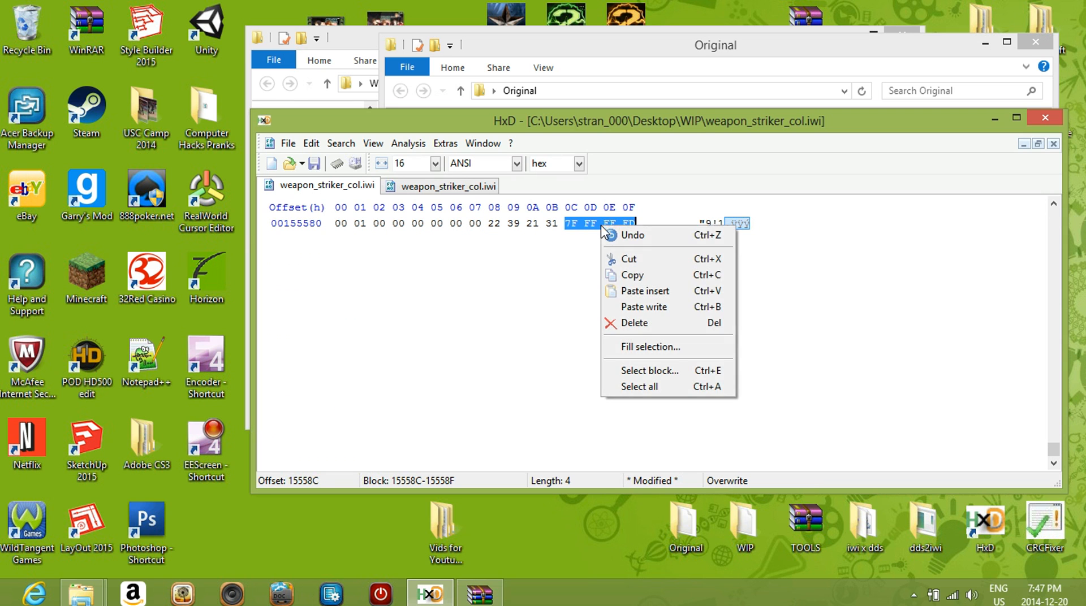
{"action": "left_click", "coordinate": [636, 326]}
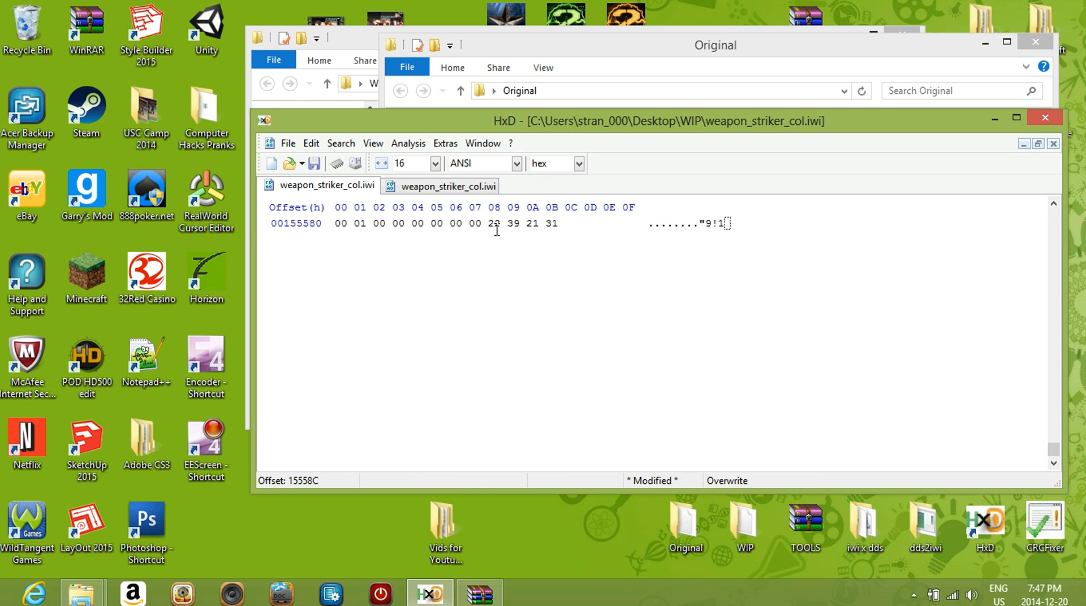
Save the edited WIP weapon_striker_col.iwi and close HxD
{"action": "left_click", "coordinate": [288, 143]}
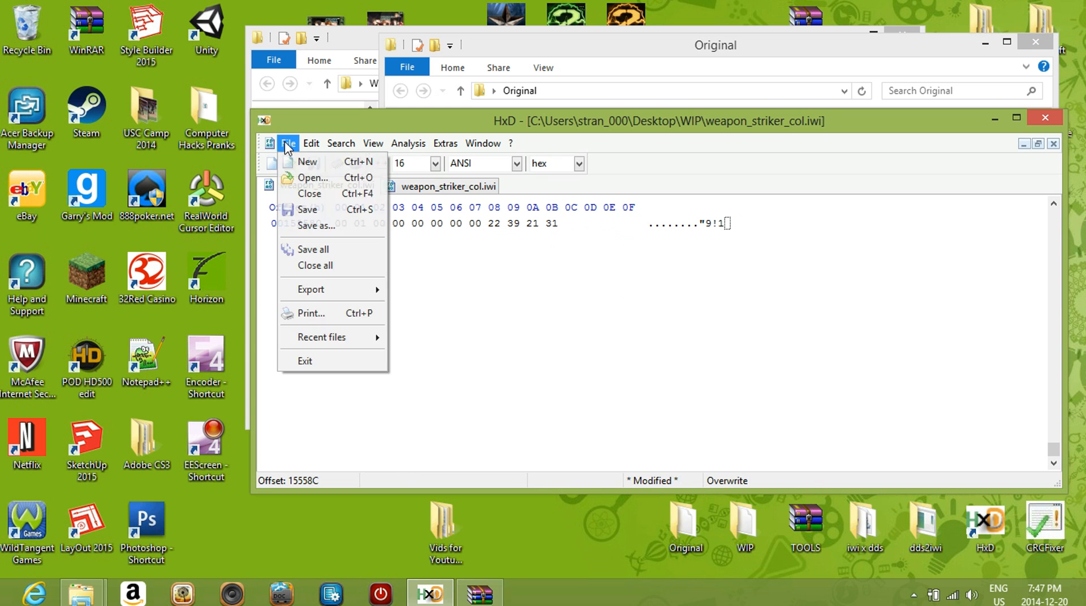
{"action": "left_click", "coordinate": [313, 212]}
{"action": "left_click", "coordinate": [1030, 121]}
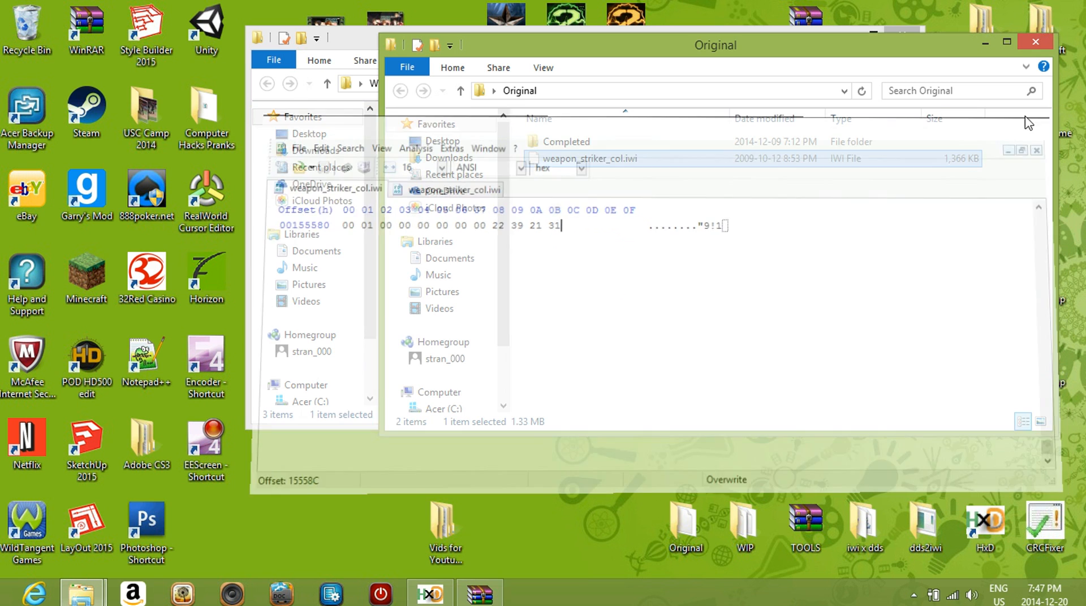
Minimize the Original folder and delete the backup file weapon_striker_col.iwi.bak from the WIP folder
{"action": "left_click", "coordinate": [800, 242]}
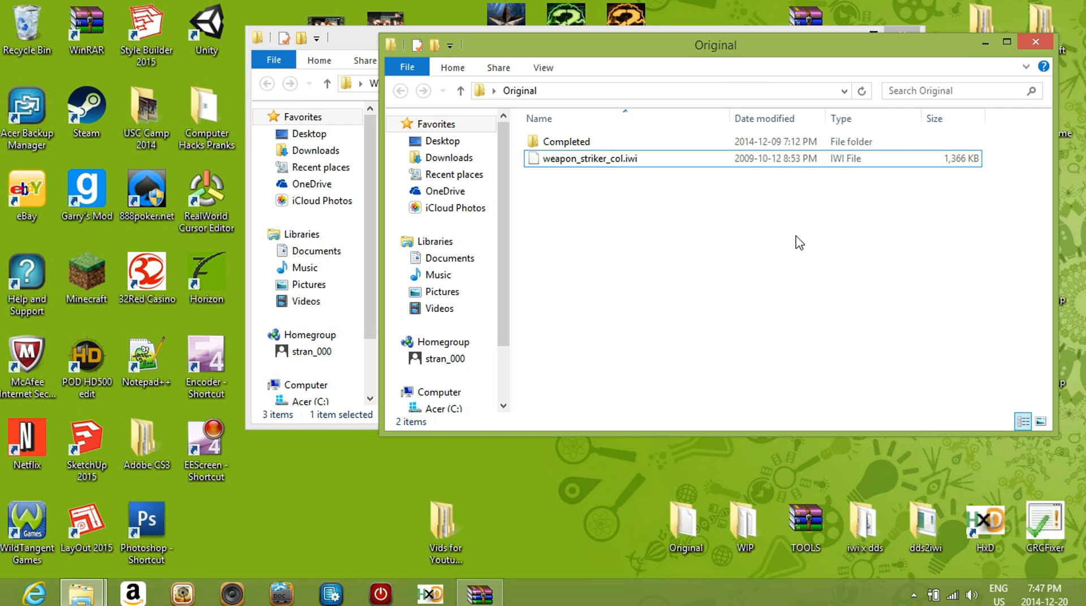
{"action": "left_click", "coordinate": [985, 43]}
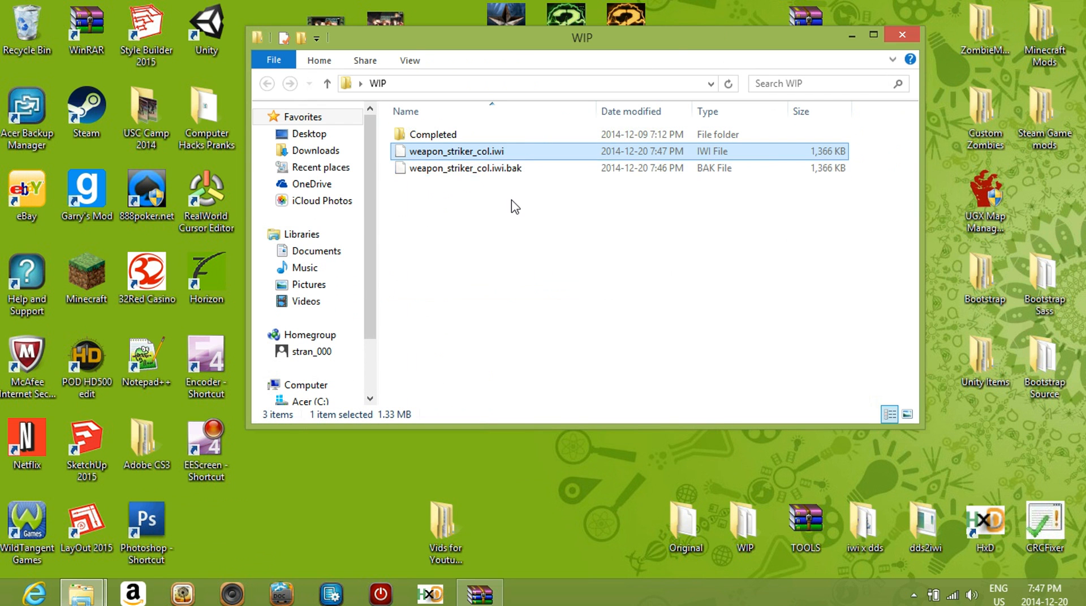
{"action": "left_click", "coordinate": [438, 175]}
{"action": "right_click", "coordinate": [437, 175]}
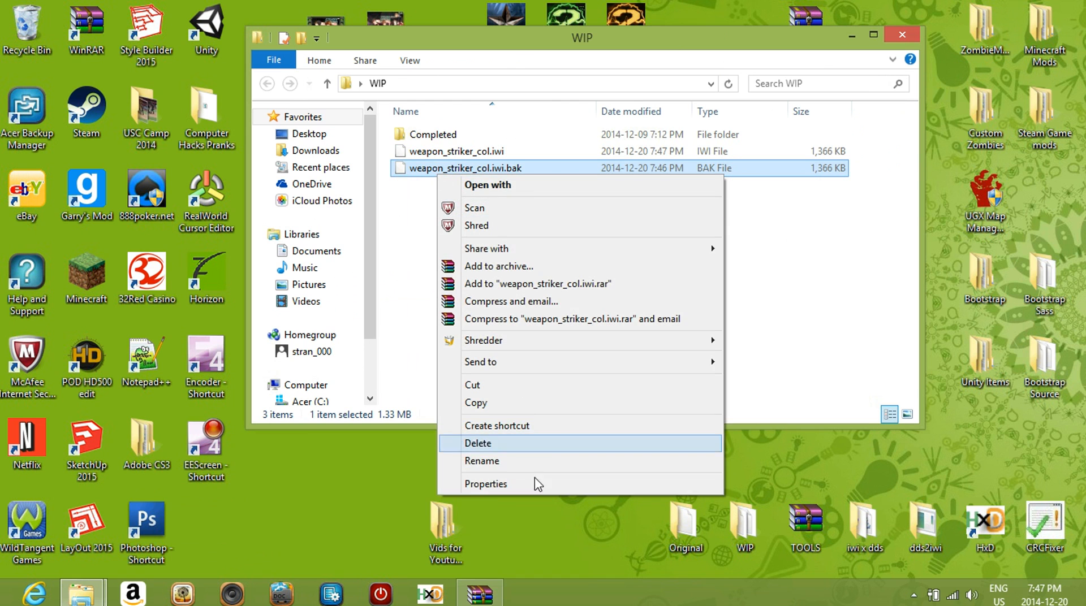
{"action": "left_click", "coordinate": [500, 443]}
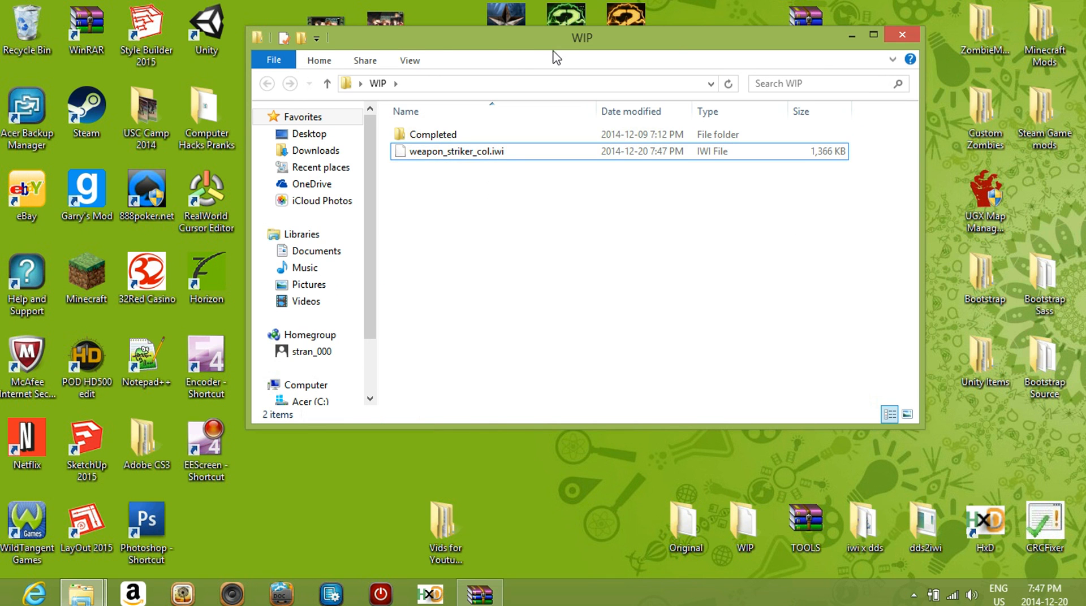
Launch CRCFixer beside the WIP folder and enter the WIP folder's path as its New location
{"action": "left_click_drag", "start_coordinate": [554, 52], "coordinate": [527, 64]}
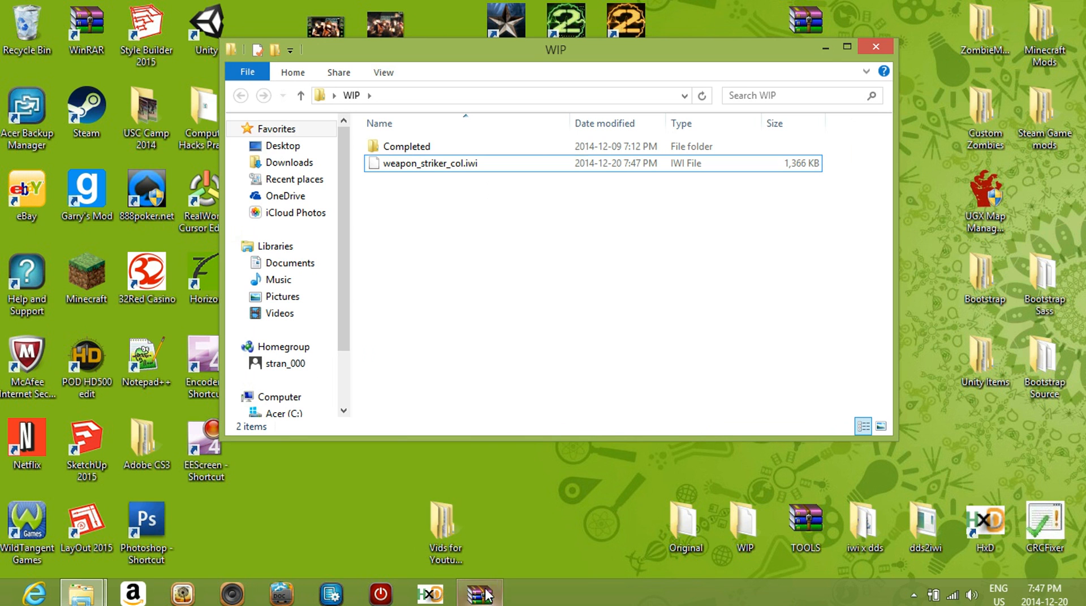
{"action": "double_click", "coordinate": [1044, 526]}
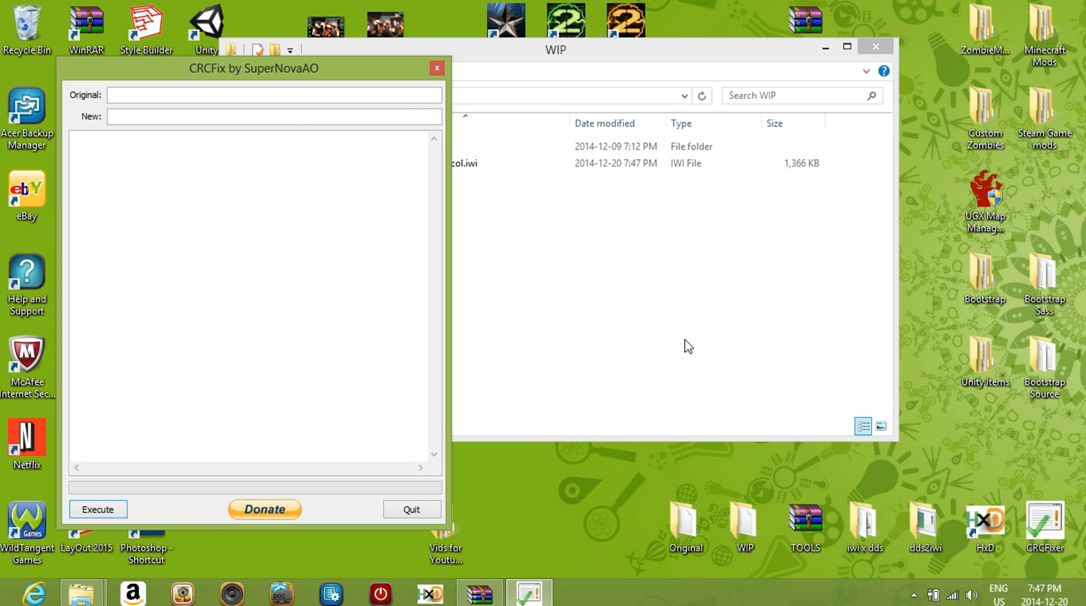
{"action": "left_click_drag", "start_coordinate": [481, 57], "coordinate": [701, 57]}
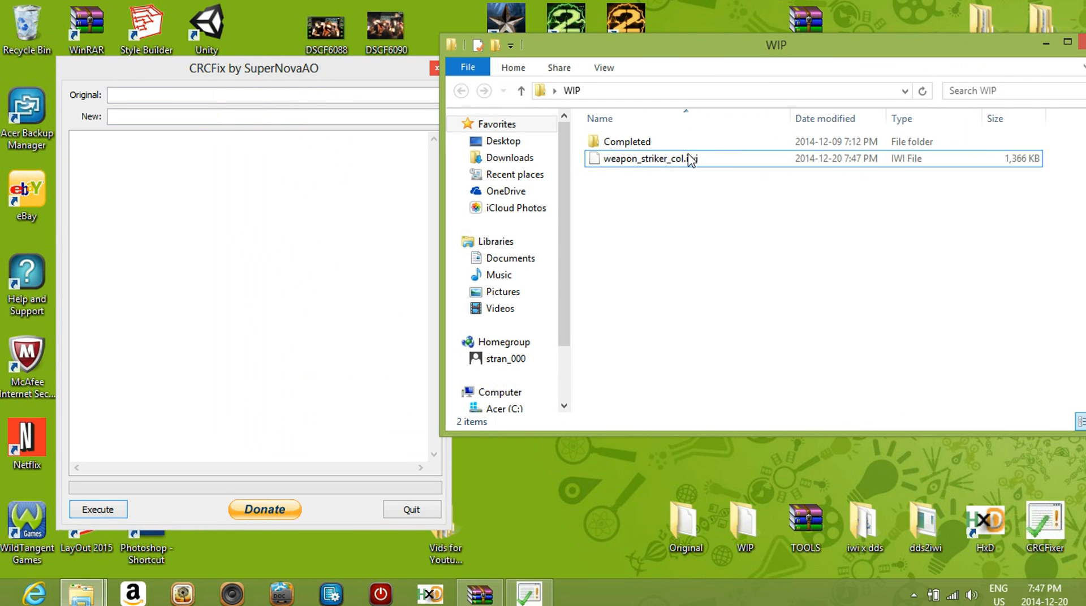
{"action": "left_click", "coordinate": [672, 160]}
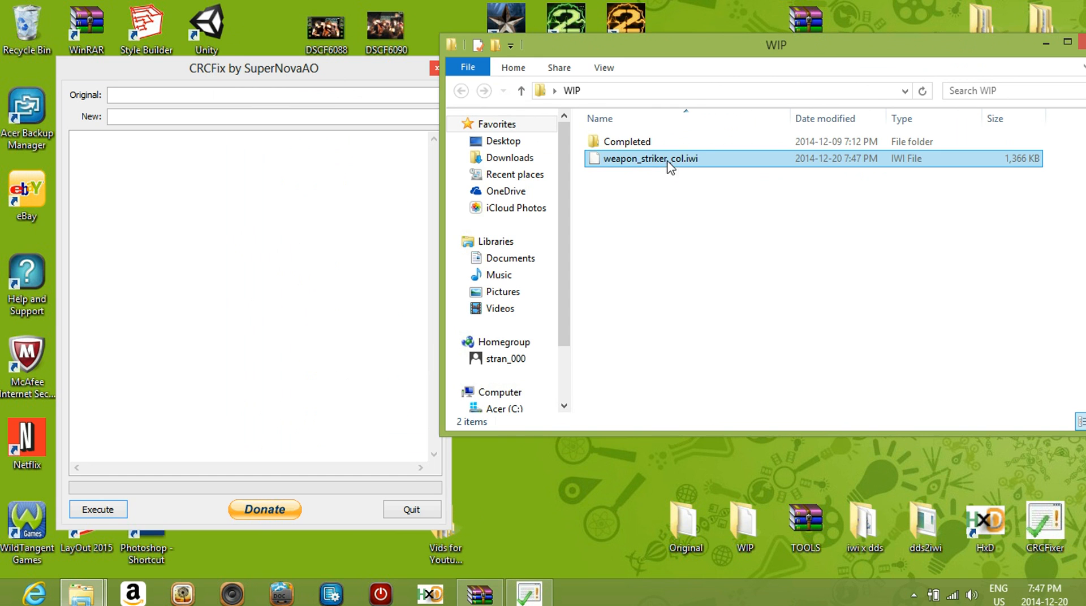
{"action": "left_click", "coordinate": [629, 92]}
{"action": "key", "text": "ctrl+c"}
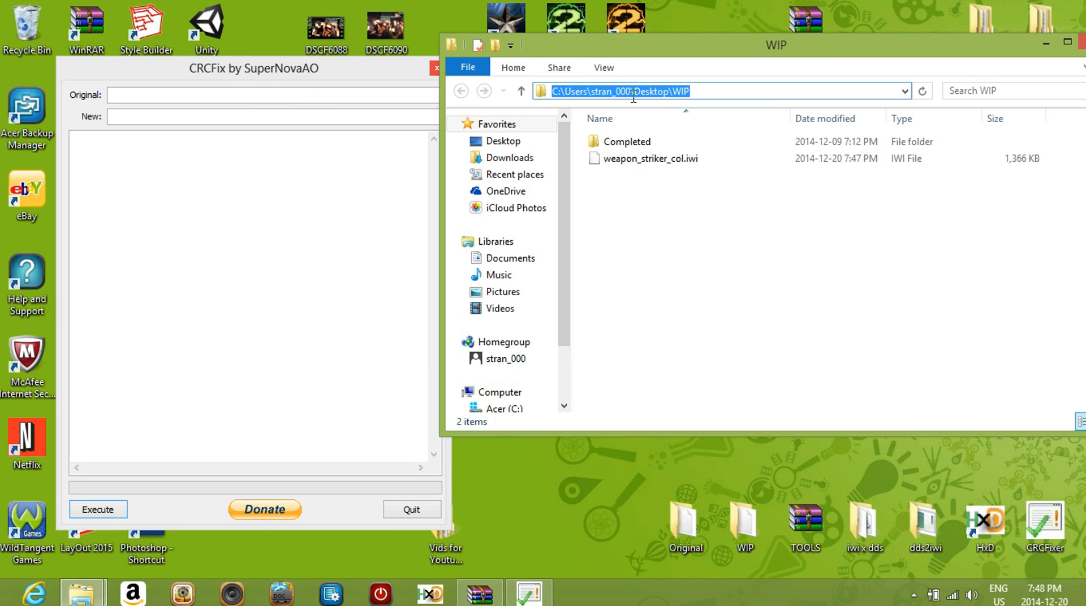
{"action": "left_click", "coordinate": [276, 117]}
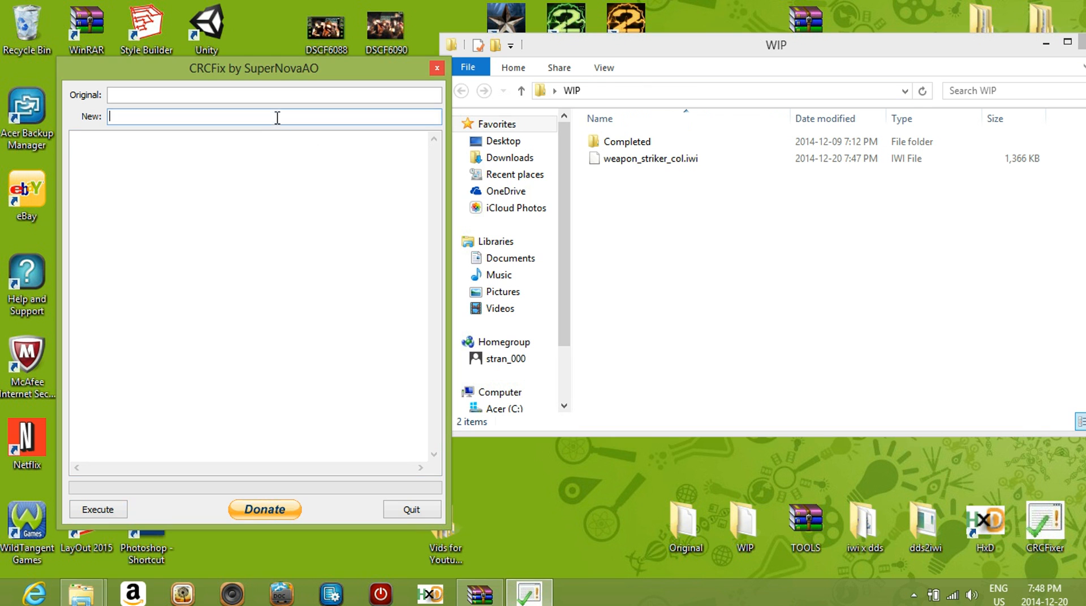
{"action": "key", "text": "ctrl+v"}
Enter the Original folder's path as CRCFix's Original location and execute the CRC fix
{"action": "left_click", "coordinate": [81, 594]}
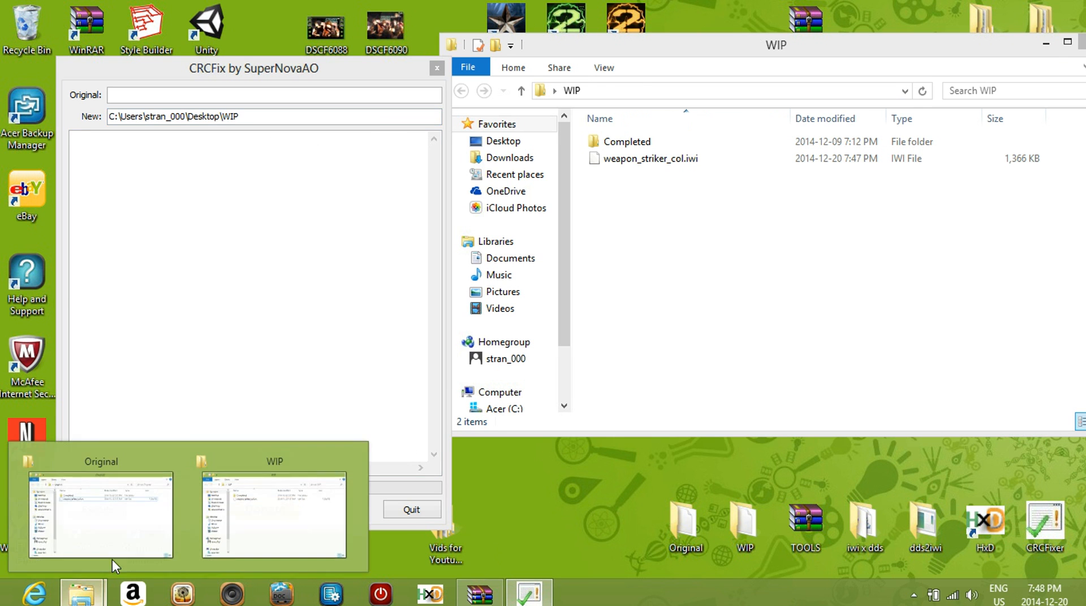
{"action": "left_click", "coordinate": [138, 503]}
{"action": "left_click", "coordinate": [625, 91]}
{"action": "key", "text": "ctrl+c"}
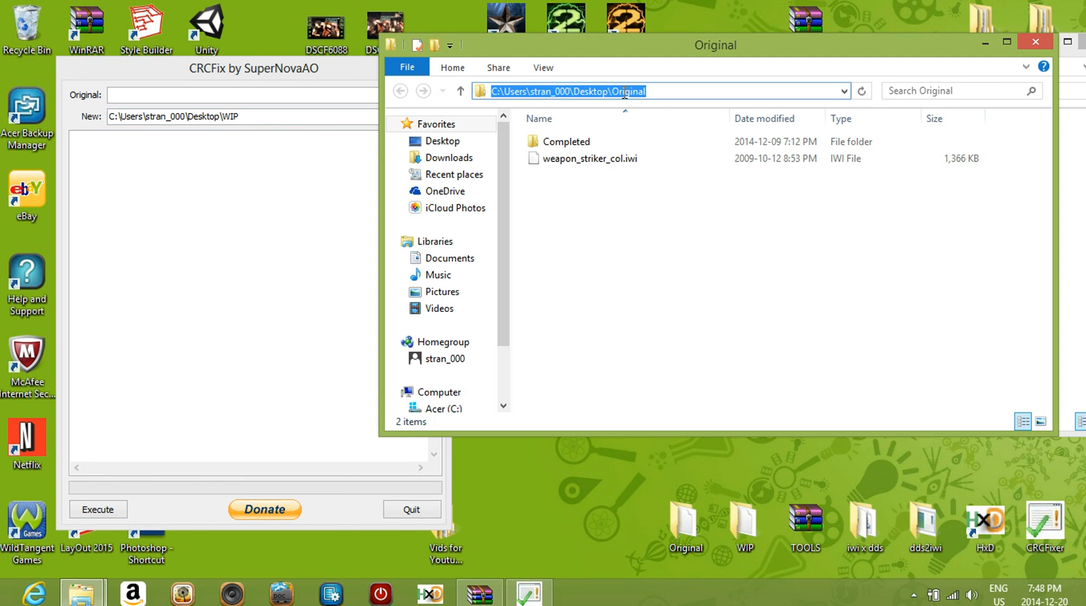
{"action": "left_click", "coordinate": [215, 97]}
{"action": "key", "text": "ctrl+v"}
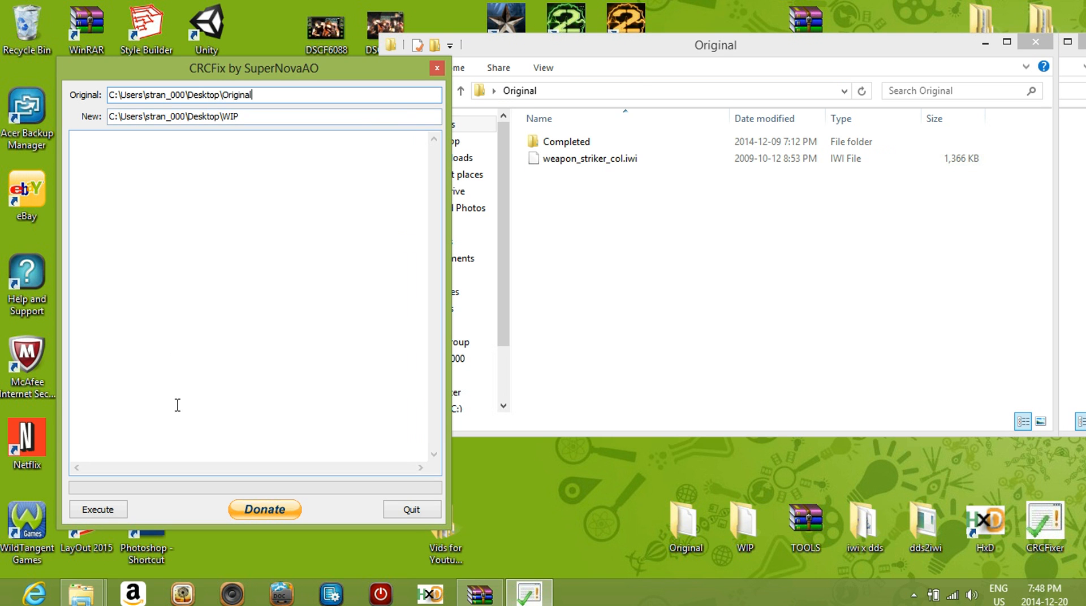
{"action": "left_click", "coordinate": [111, 507]}
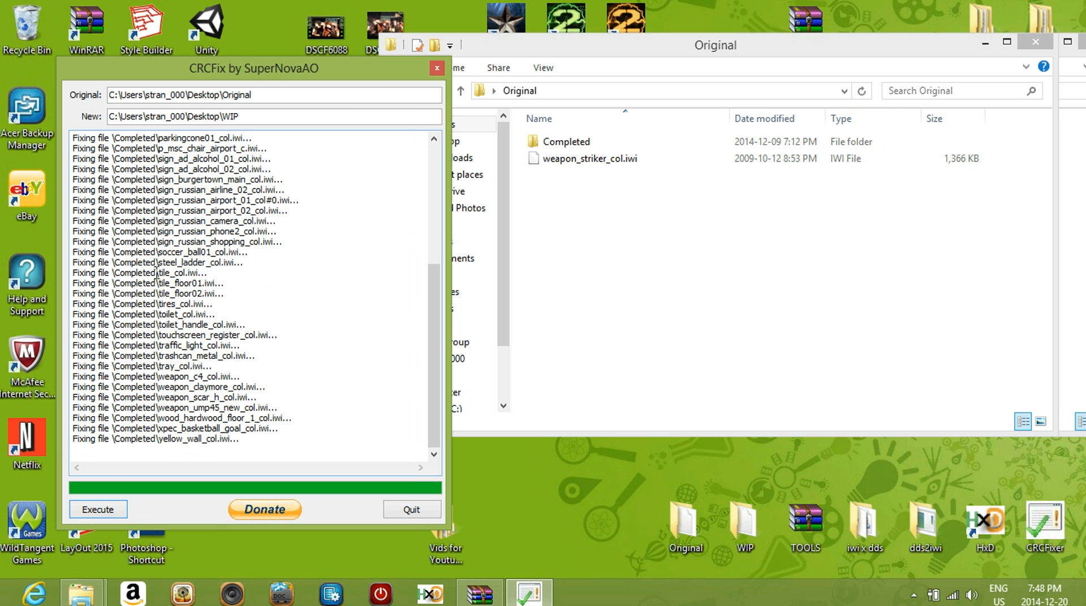
Compare the fixed files listed in the CRCFix log with those in Original's Completed subfolder, and close that folder
{"action": "scroll", "coordinate": [164, 215], "scroll_direction": "up", "scroll_amount": 7}
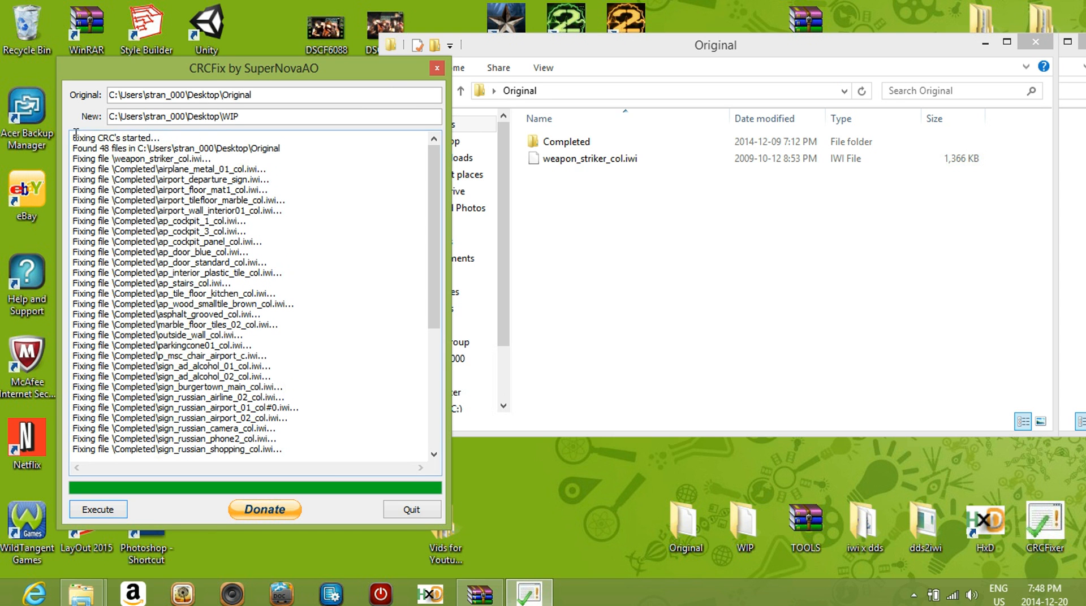
{"action": "left_click_drag", "start_coordinate": [74, 137], "coordinate": [225, 159]}
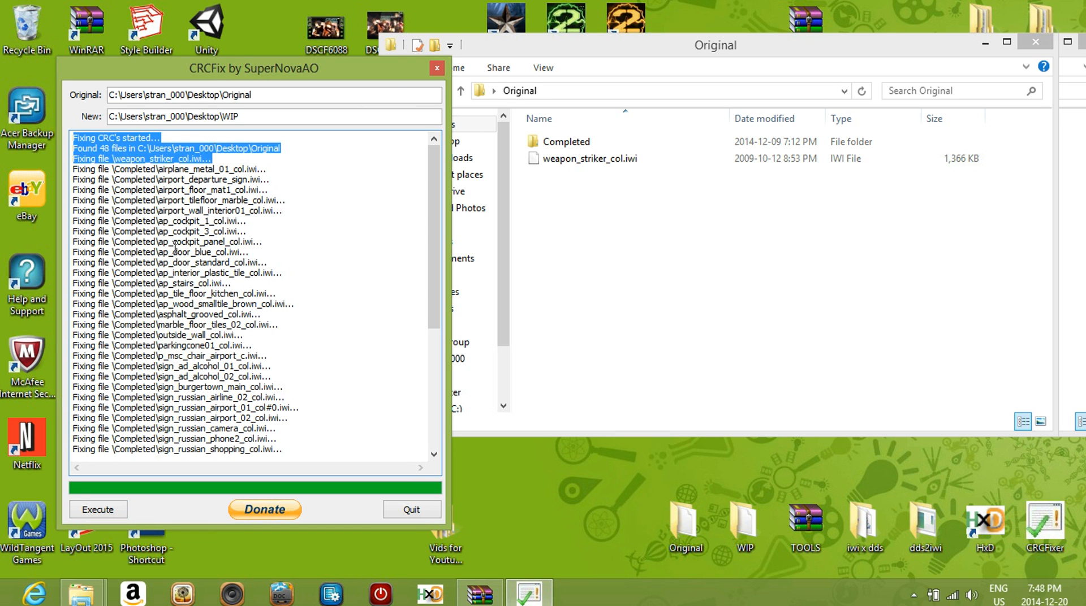
{"action": "left_click", "coordinate": [111, 189]}
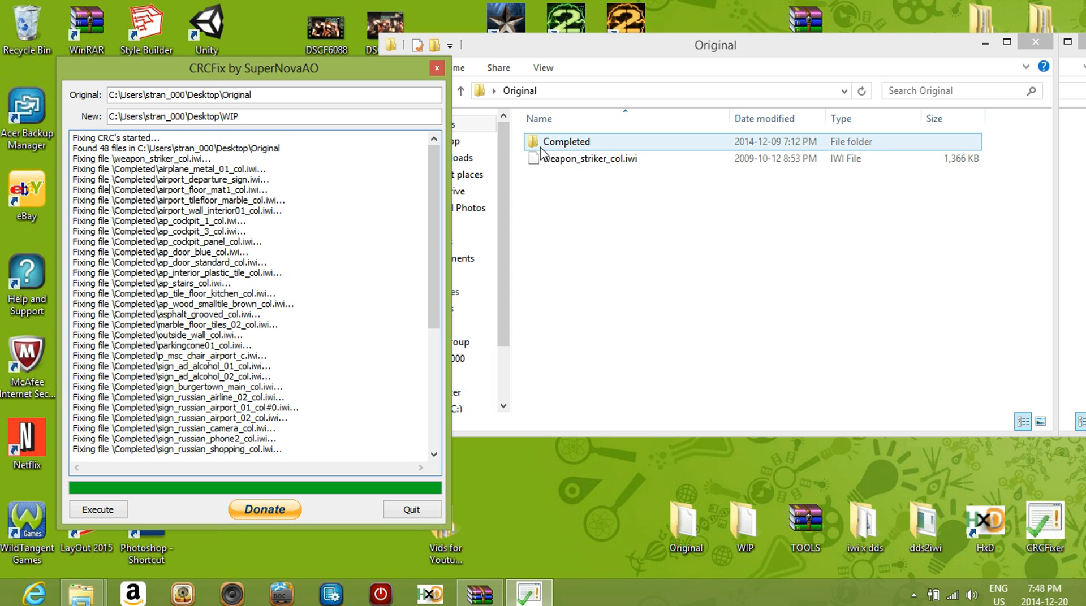
{"action": "double_click", "coordinate": [564, 146]}
{"action": "scroll", "coordinate": [575, 170], "scroll_direction": "down", "scroll_amount": 10}
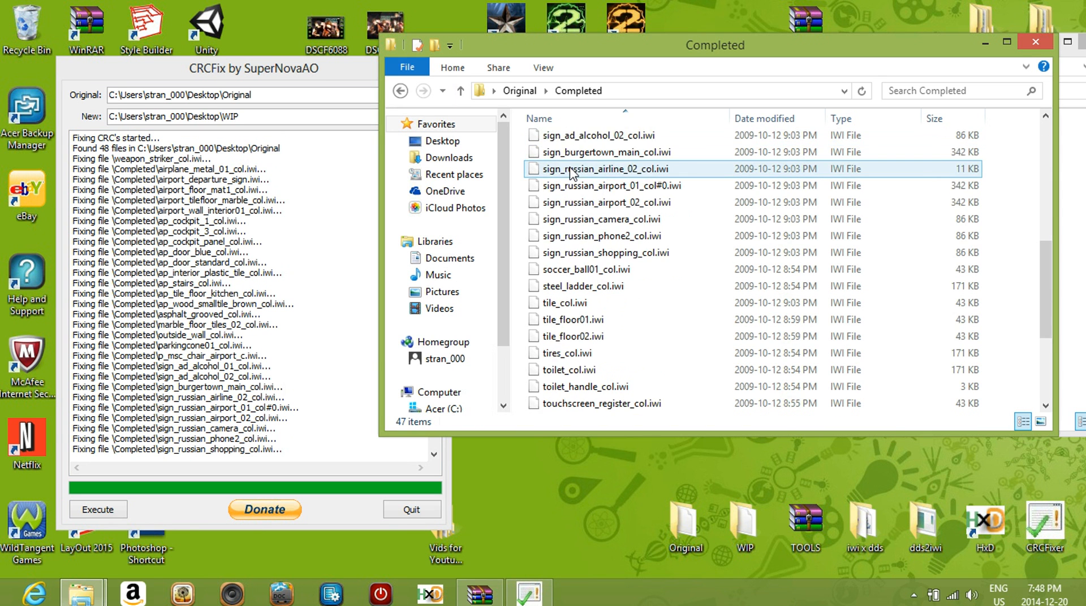
{"action": "left_click", "coordinate": [1035, 43]}
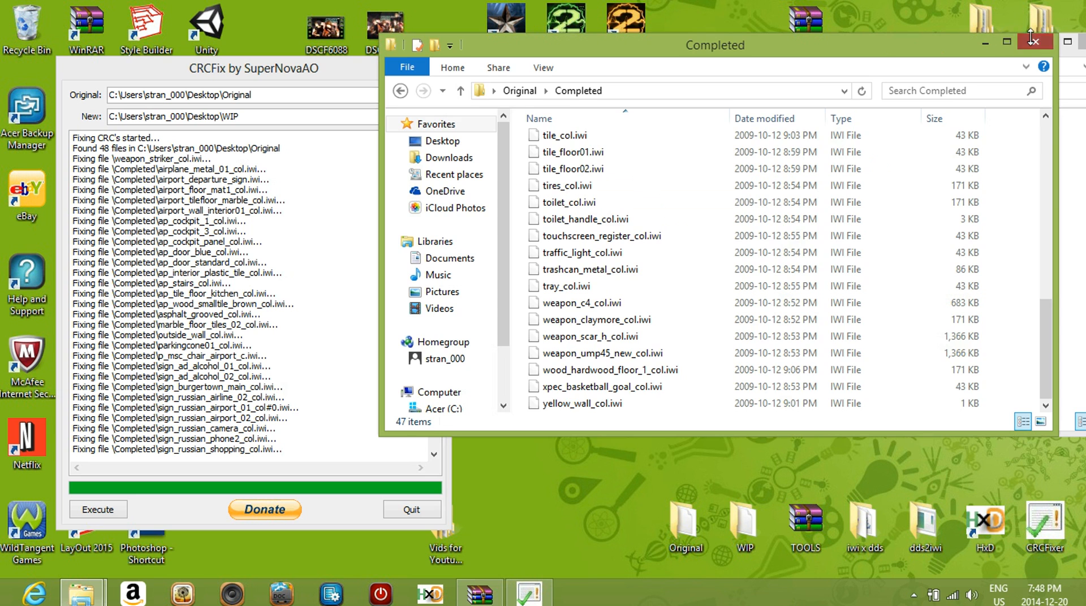
Look through the full CRCFix log once more and quit CRCFix
{"action": "scroll", "coordinate": [243, 218], "scroll_direction": "down", "scroll_amount": 7}
{"action": "scroll", "coordinate": [224, 268], "scroll_direction": "up", "scroll_amount": 7}
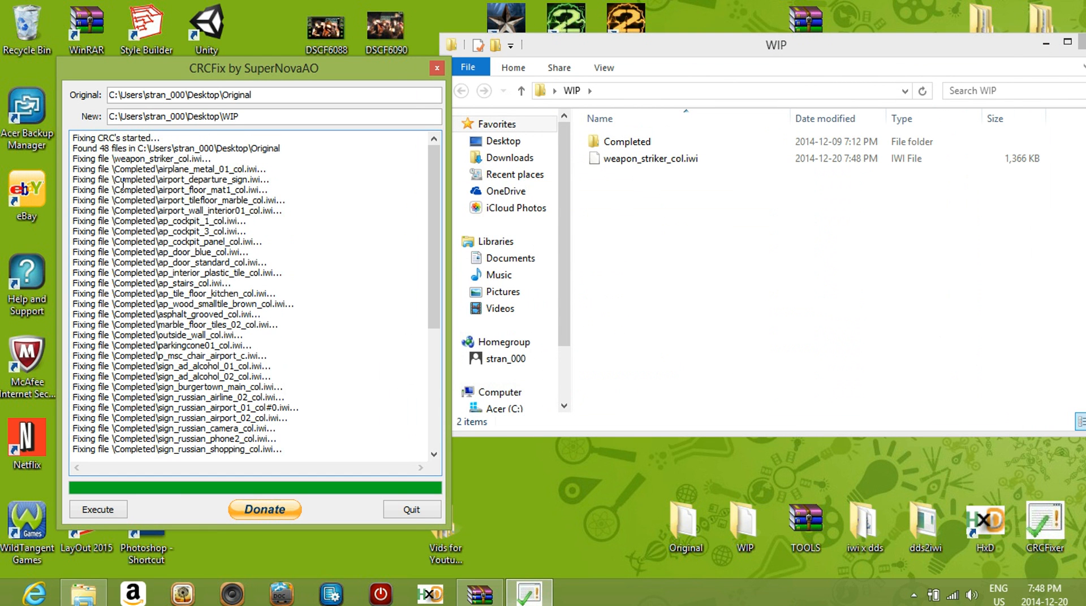
{"action": "scroll", "coordinate": [123, 184], "scroll_direction": "down", "scroll_amount": 6}
{"action": "scroll", "coordinate": [254, 432], "scroll_direction": "up", "scroll_amount": 6}
{"action": "left_click", "coordinate": [412, 510]}
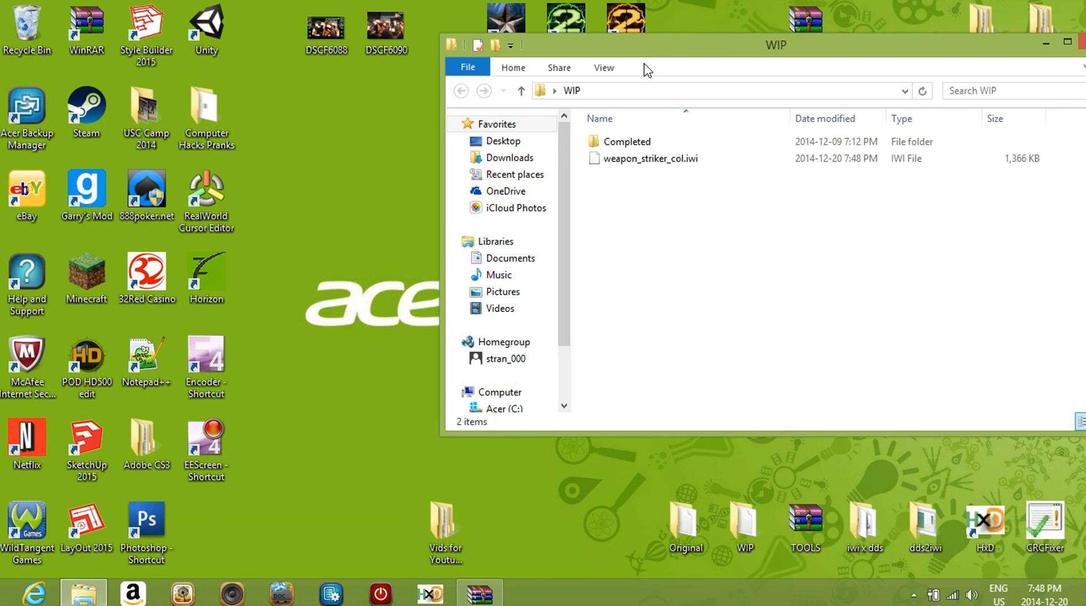
Reopen the Original folder from the desktop and move its weapon_striker_col.iwi into the Completed subfolder
{"action": "left_click_drag", "start_coordinate": [624, 56], "coordinate": [453, 75]}
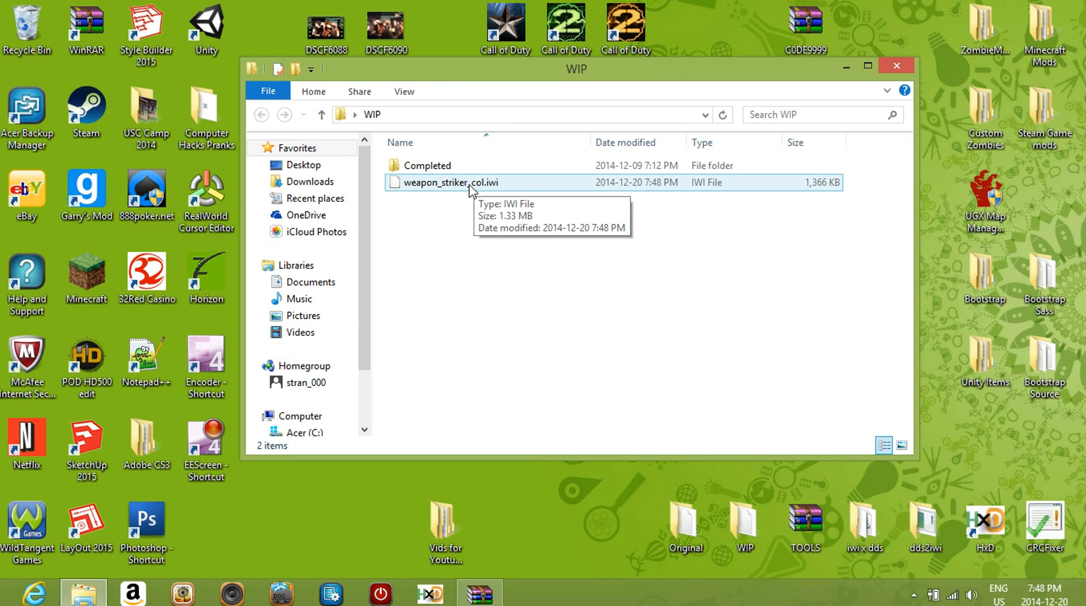
{"action": "double_click", "coordinate": [684, 523]}
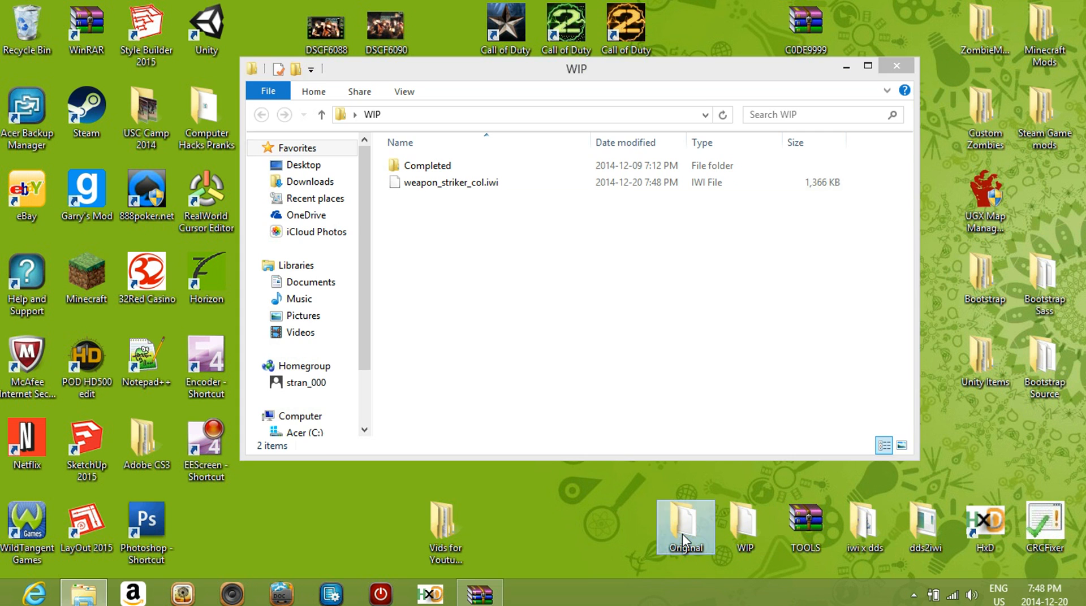
{"action": "left_click_drag", "start_coordinate": [459, 204], "coordinate": [478, 188]}
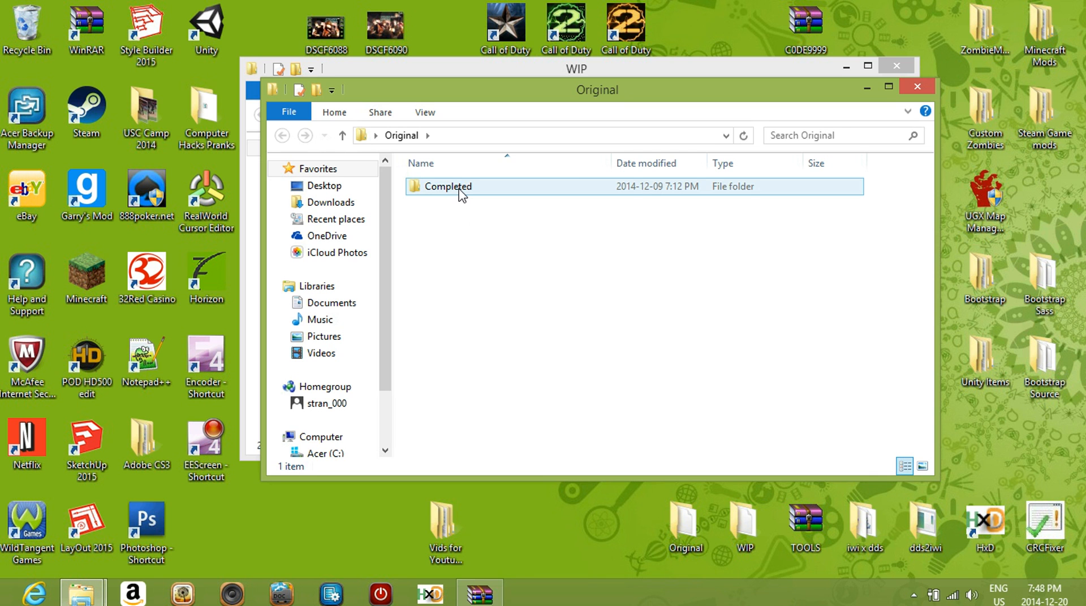
Check the files in Original's Completed subfolder for weapon_striker_col.iwi and close the folder
{"action": "double_click", "coordinate": [461, 190]}
{"action": "scroll", "coordinate": [455, 209], "scroll_direction": "down", "scroll_amount": 10}
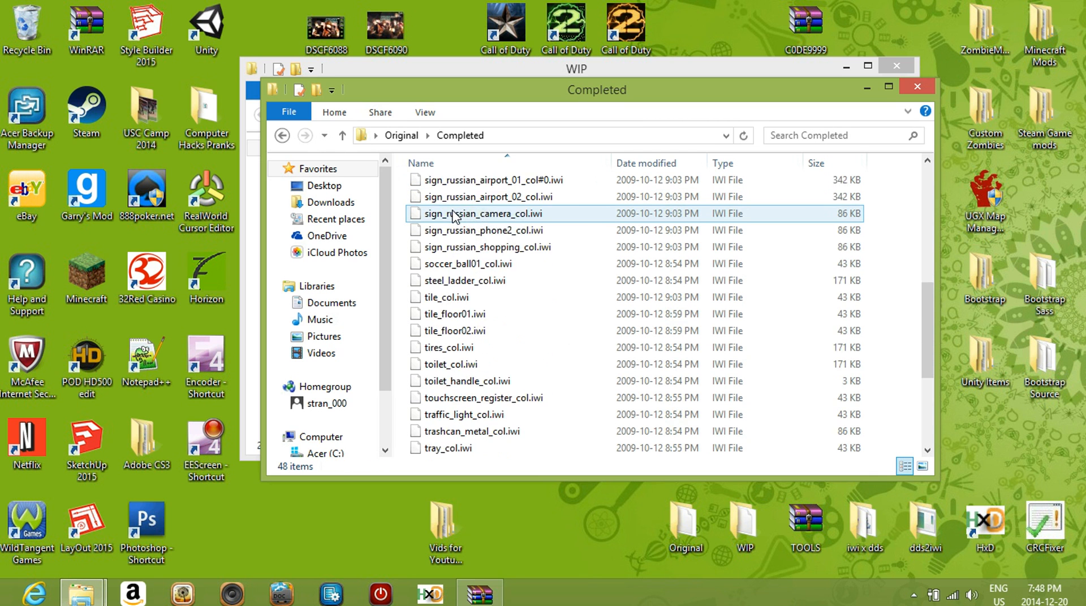
{"action": "scroll", "coordinate": [453, 216], "scroll_direction": "down", "scroll_amount": 3}
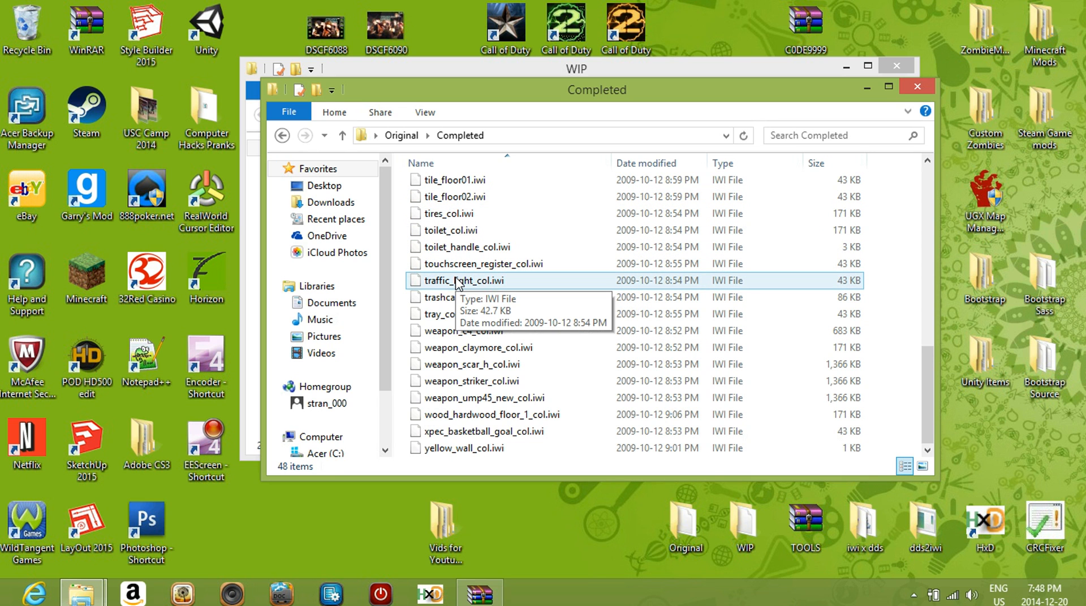
{"action": "left_click", "coordinate": [917, 86]}
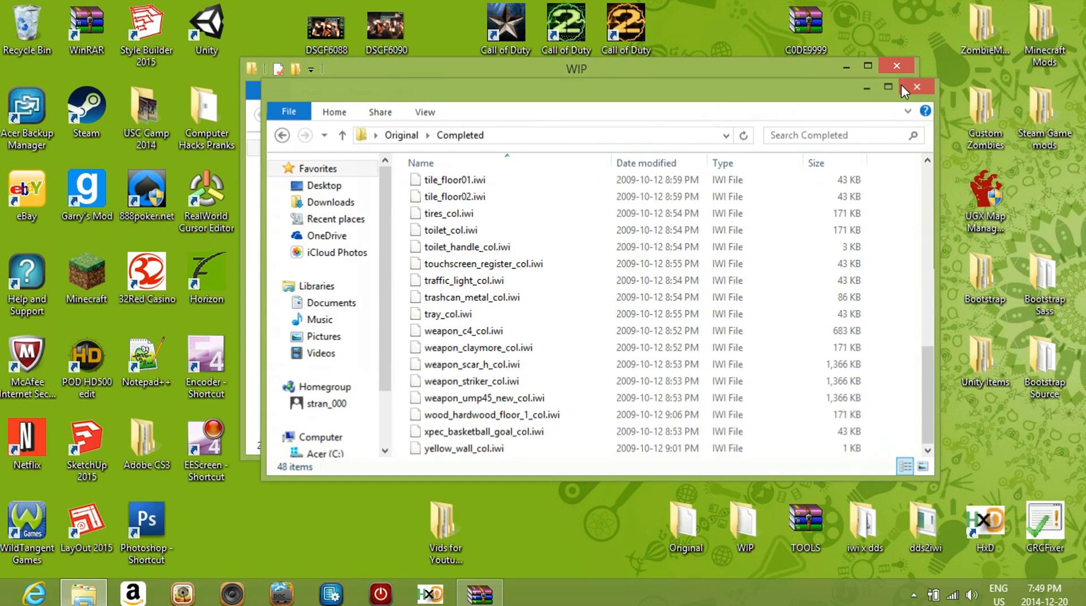
Bring up the images folder of iw_07.iwd in WinRAR in front of the WIP folder and minimize it again
{"action": "left_click_drag", "start_coordinate": [573, 84], "coordinate": [609, 75]}
{"action": "left_click", "coordinate": [479, 592]}
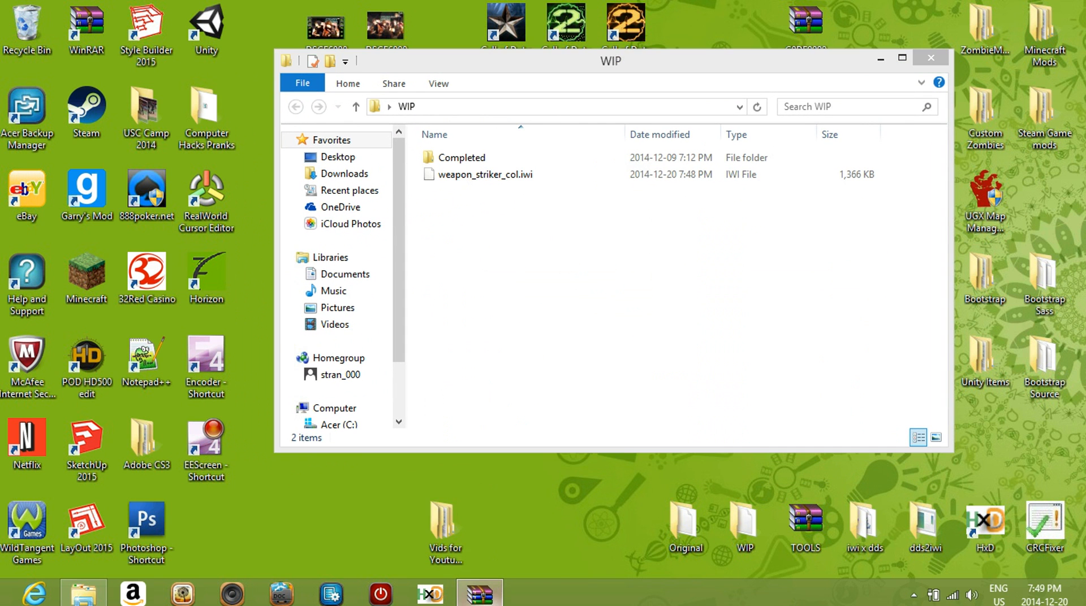
{"action": "left_click_drag", "start_coordinate": [548, 60], "coordinate": [557, 199]}
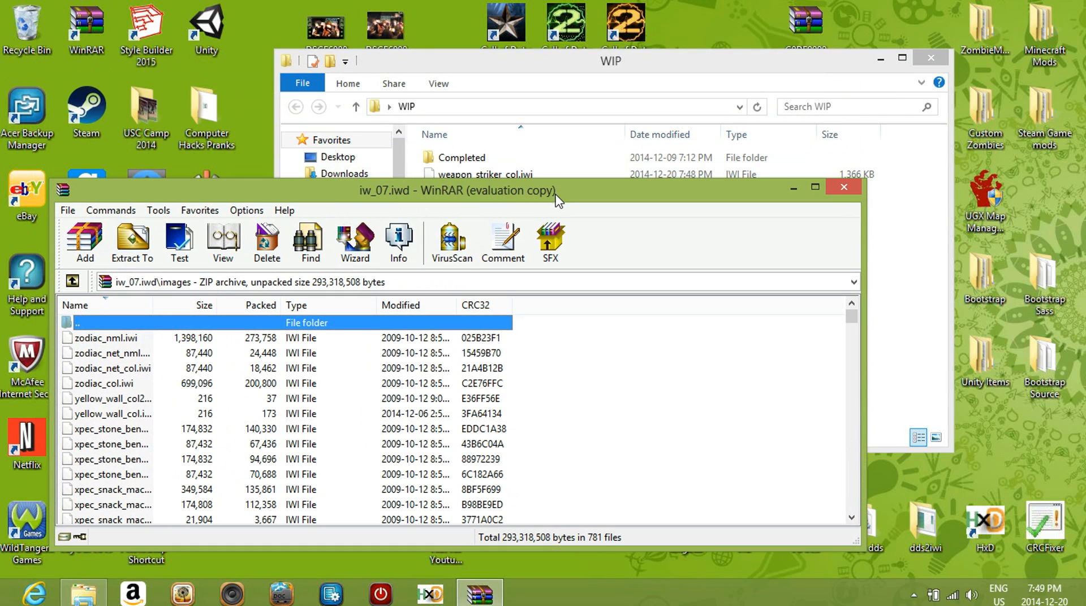
{"action": "left_click", "coordinate": [794, 187]}
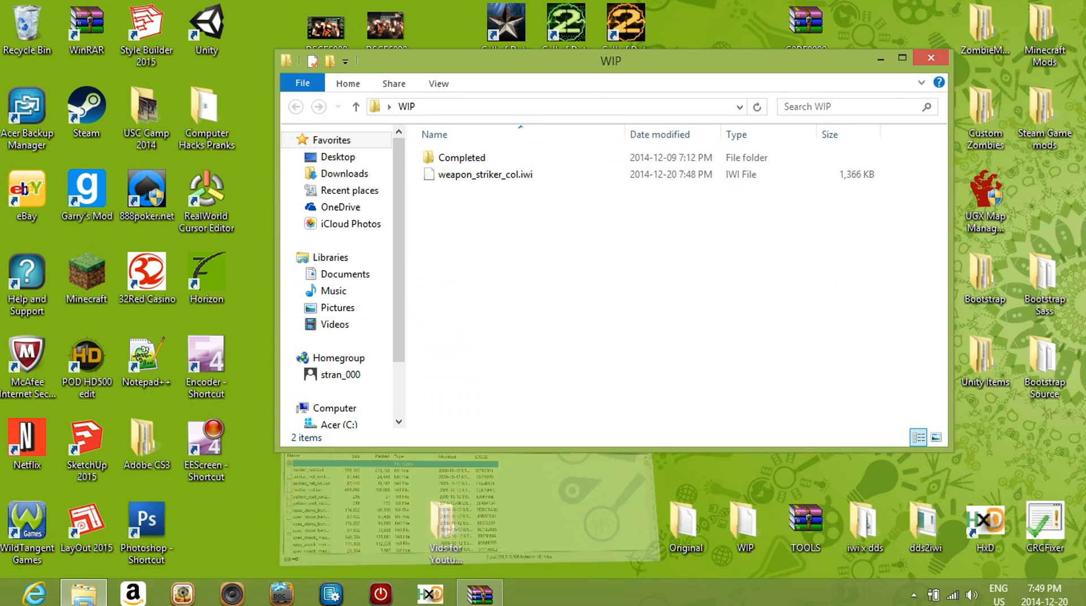
Open the Completed subfolder of the Original folder and display the properties of the original weapon_striker_col.iwi
{"action": "double_click", "coordinate": [685, 523]}
{"action": "double_click", "coordinate": [482, 178]}
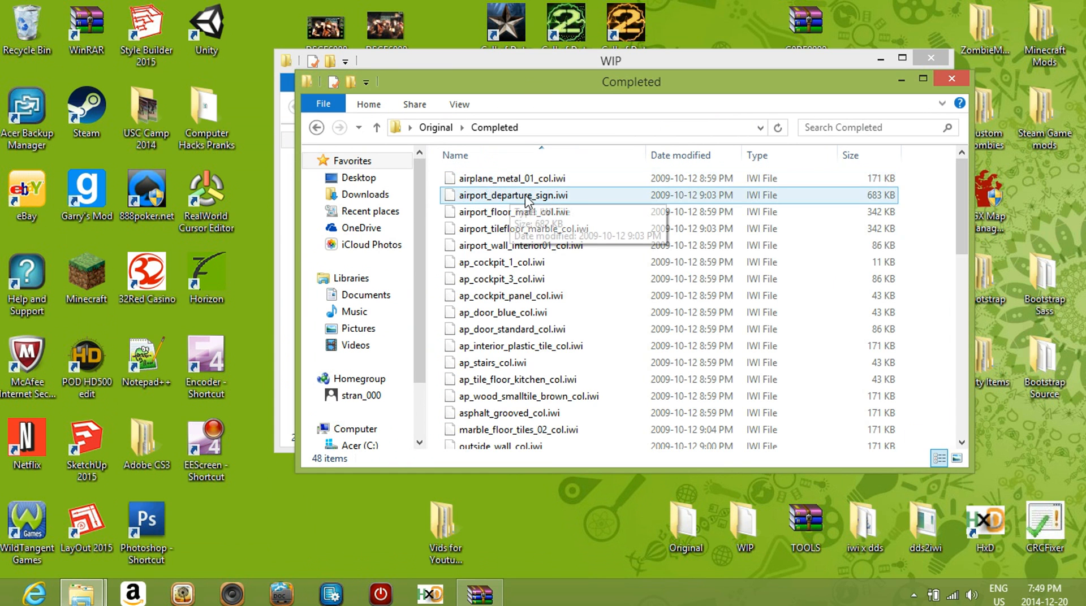
{"action": "scroll", "coordinate": [525, 194], "scroll_direction": "down", "scroll_amount": 10}
{"action": "right_click", "coordinate": [514, 374]}
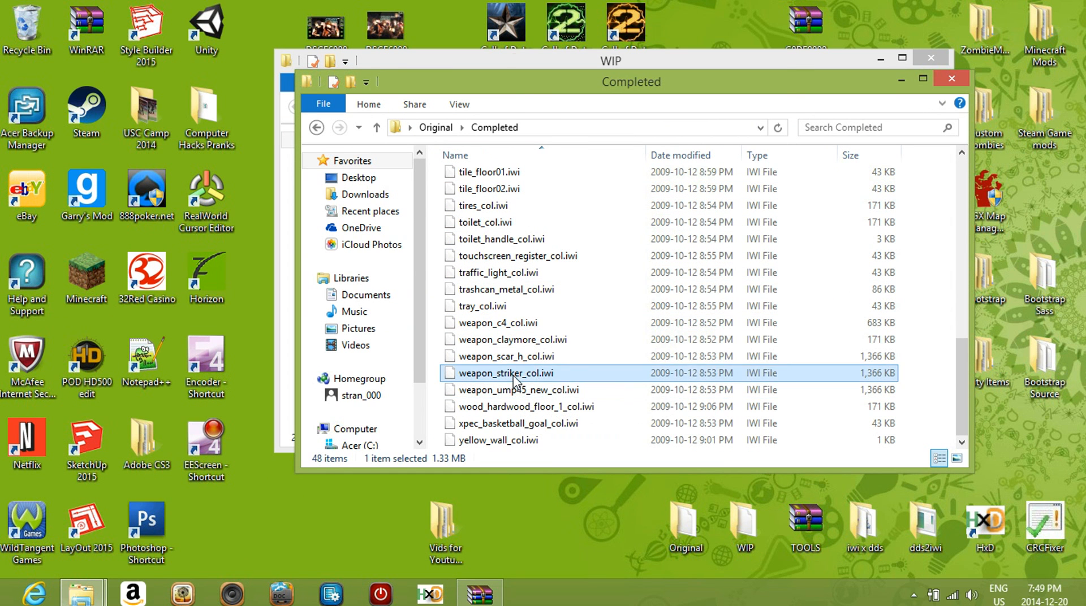
{"action": "left_click", "coordinate": [562, 365]}
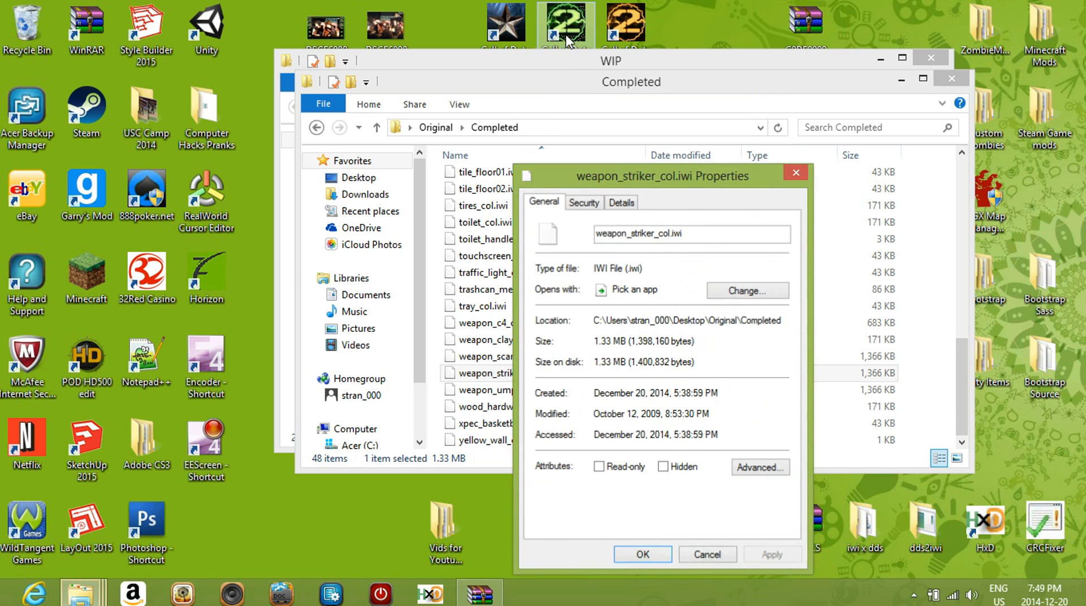
Display the properties of the edited weapon_striker_col.iwi in the WIP folder and place them beside the original file's properties
{"action": "left_click", "coordinate": [584, 67]}
{"action": "right_click", "coordinate": [471, 178]}
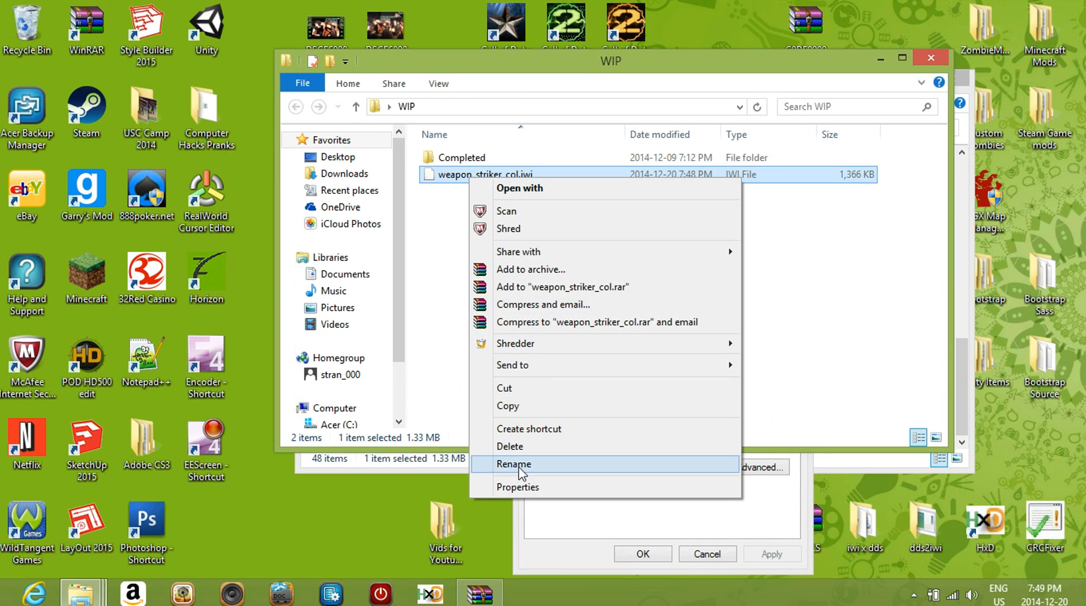
{"action": "left_click", "coordinate": [498, 482]}
{"action": "left_click_drag", "start_coordinate": [682, 176], "coordinate": [454, 192]}
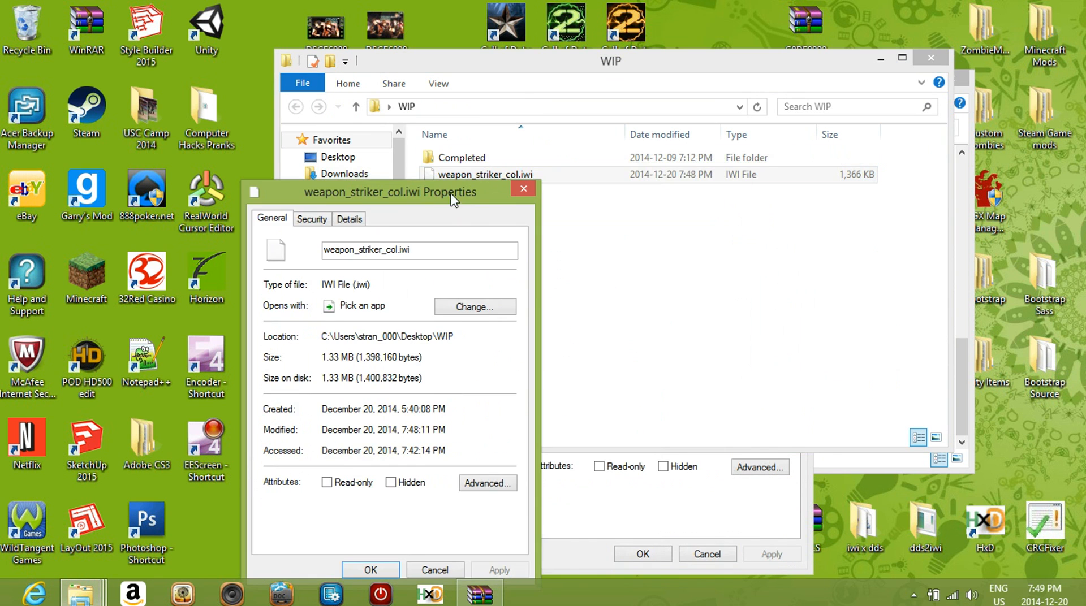
Compare the exact byte sizes of the edited and original weapon_striker_col.iwi and close both properties windows
{"action": "left_click", "coordinate": [687, 509]}
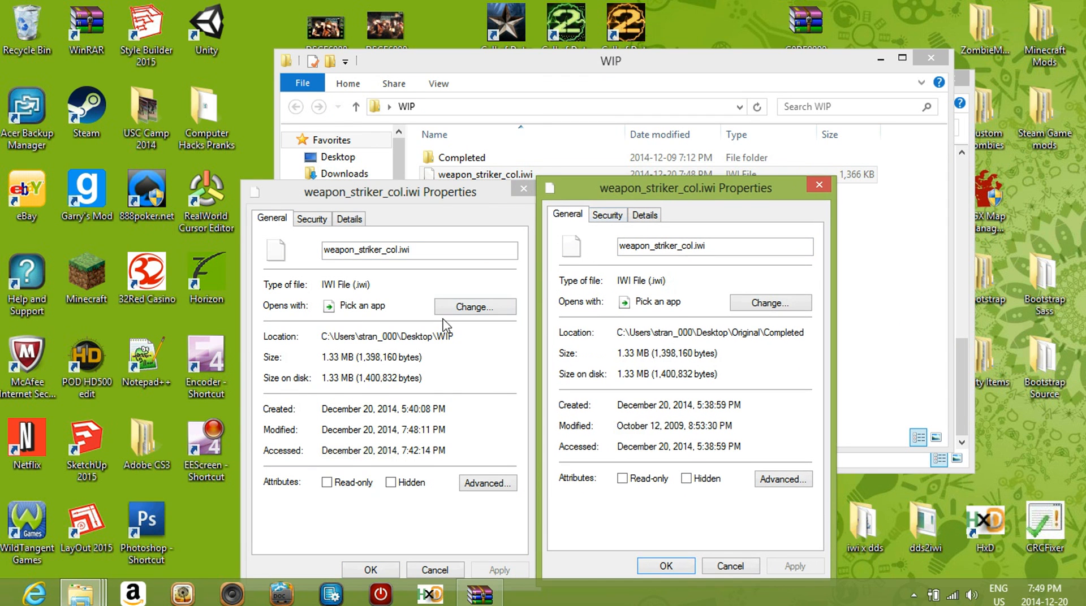
{"action": "left_click_drag", "start_coordinate": [362, 360], "coordinate": [402, 357]}
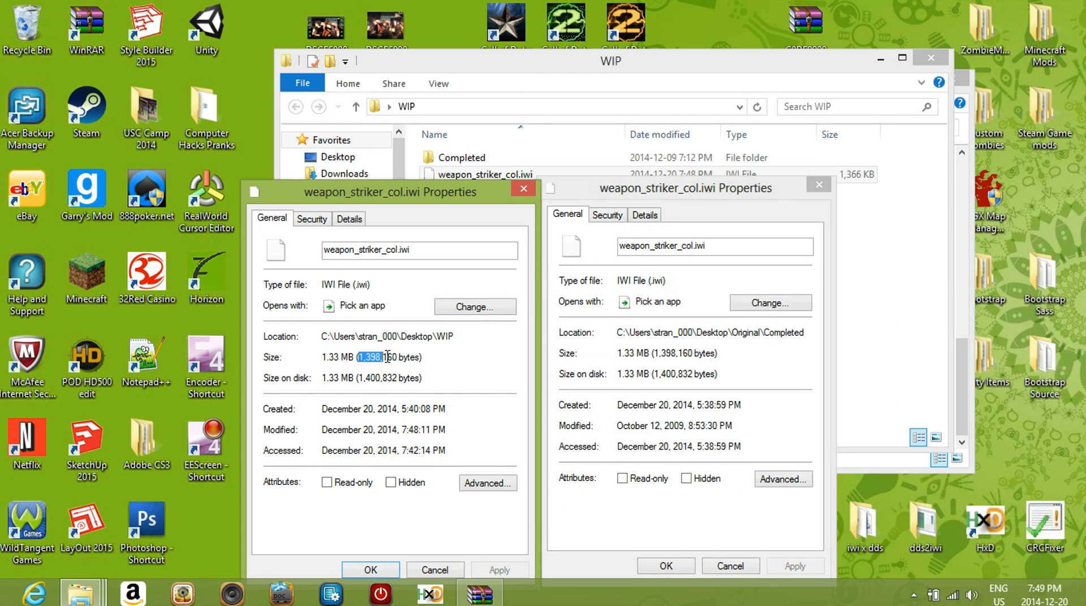
{"action": "left_click_drag", "start_coordinate": [661, 354], "coordinate": [691, 357]}
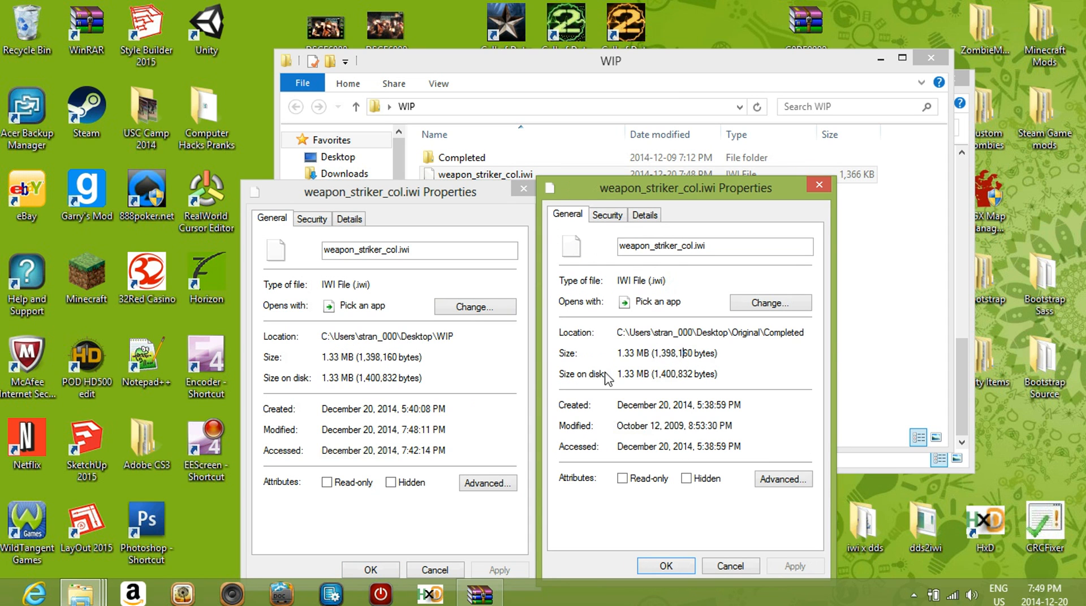
{"action": "left_click", "coordinate": [819, 184]}
{"action": "left_click", "coordinate": [523, 189]}
Move the WIP window lower on the desktop and close the Completed folder of Original
{"action": "left_click_drag", "start_coordinate": [633, 52], "coordinate": [590, 126]}
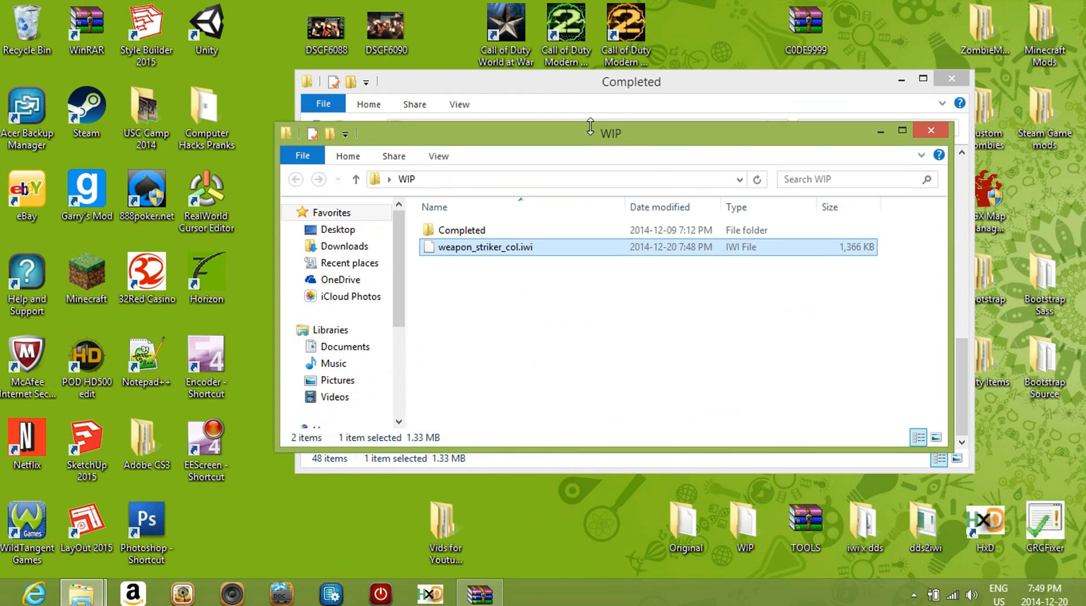
{"action": "left_click", "coordinate": [627, 94]}
{"action": "left_click_drag", "start_coordinate": [633, 94], "coordinate": [591, 145]}
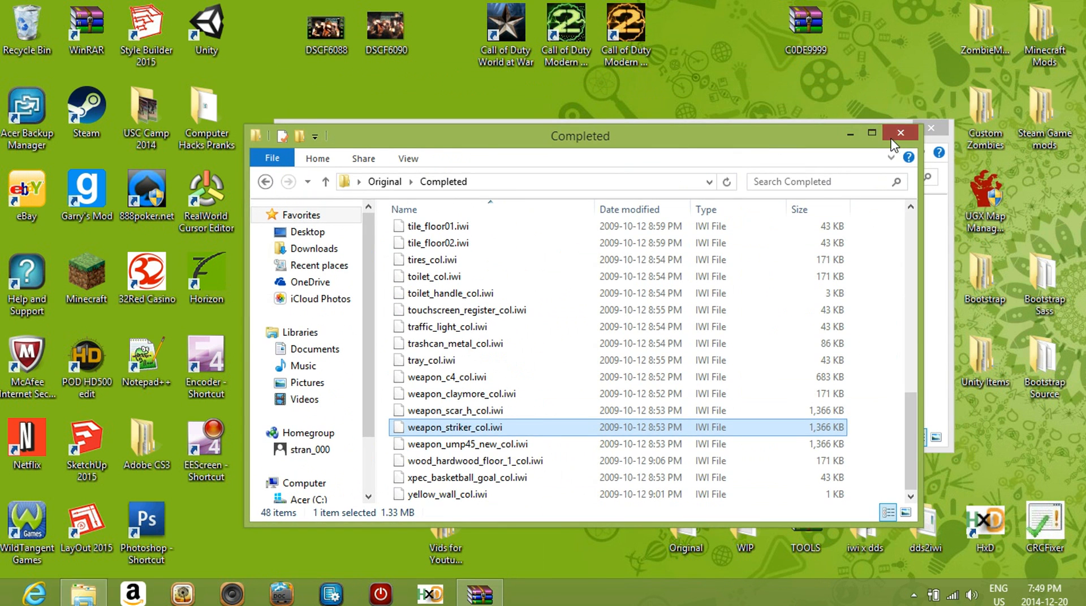
{"action": "left_click", "coordinate": [859, 131]}
Add the edited weapon_striker_col.iwi from the WIP folder to the images folder of iw_07.iwd in WinRAR, accepting the archiving options
{"action": "left_click", "coordinate": [480, 594]}
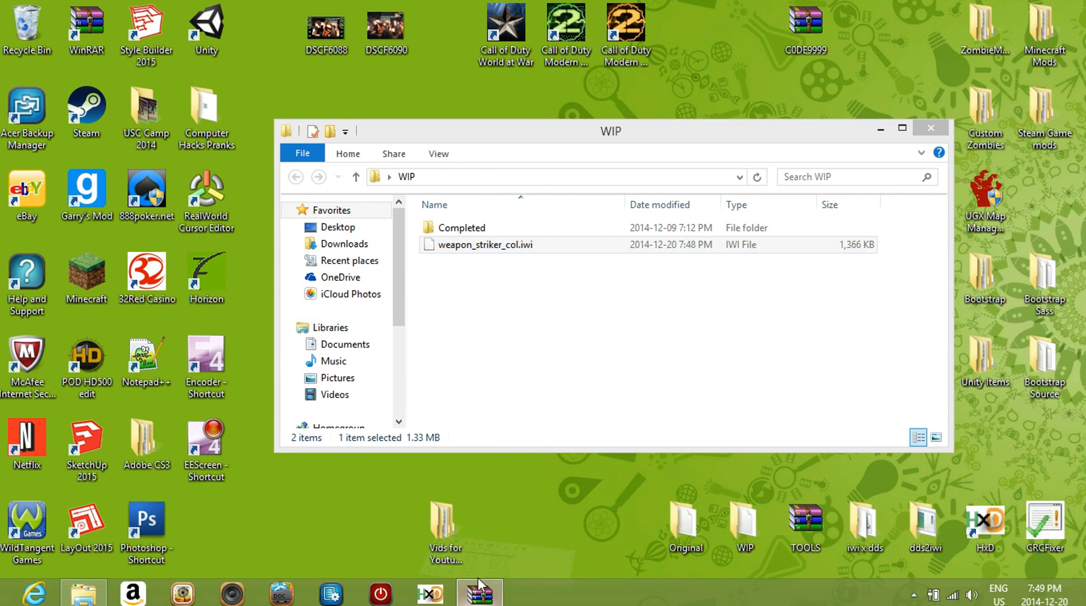
{"action": "left_click_drag", "start_coordinate": [557, 127], "coordinate": [799, 36]}
{"action": "left_click_drag", "start_coordinate": [702, 155], "coordinate": [301, 367]}
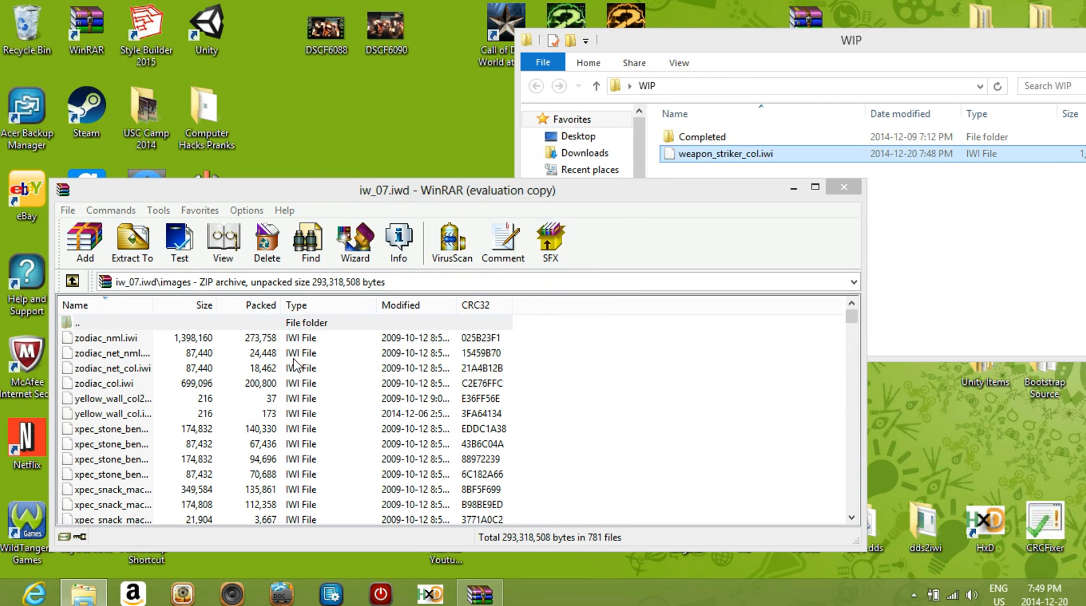
{"action": "left_click", "coordinate": [474, 517]}
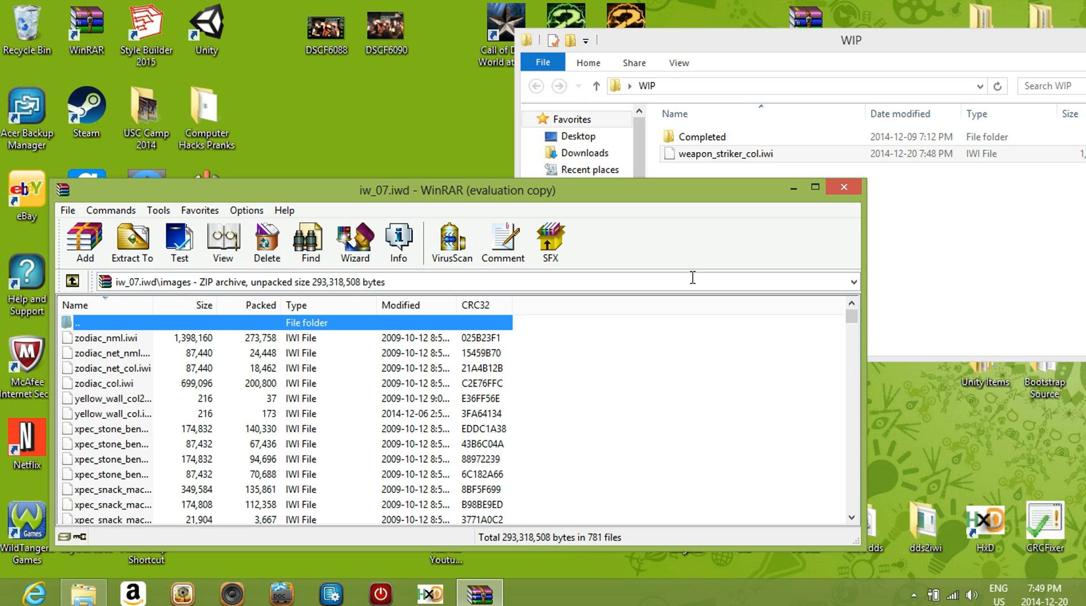
Close the iw_07.iwd archive, move weapon_striker_col.iwi into WIP's Completed subfolder and close the WIP folder
{"action": "left_click", "coordinate": [843, 192]}
{"action": "left_click_drag", "start_coordinate": [673, 162], "coordinate": [726, 137]}
{"action": "left_click_drag", "start_coordinate": [757, 52], "coordinate": [414, 147]}
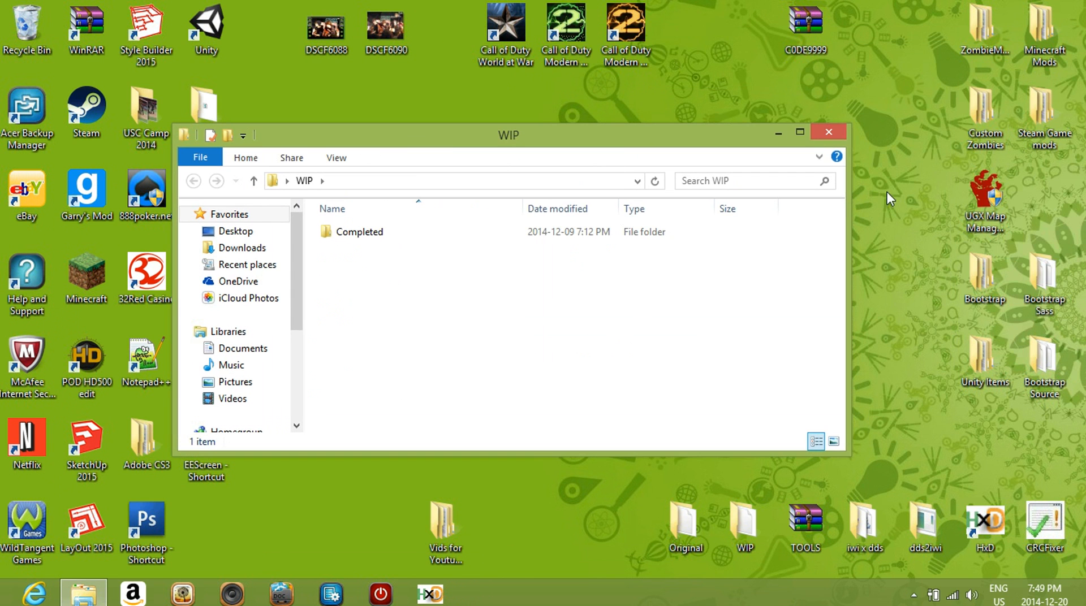
{"action": "left_click", "coordinate": [829, 131]}
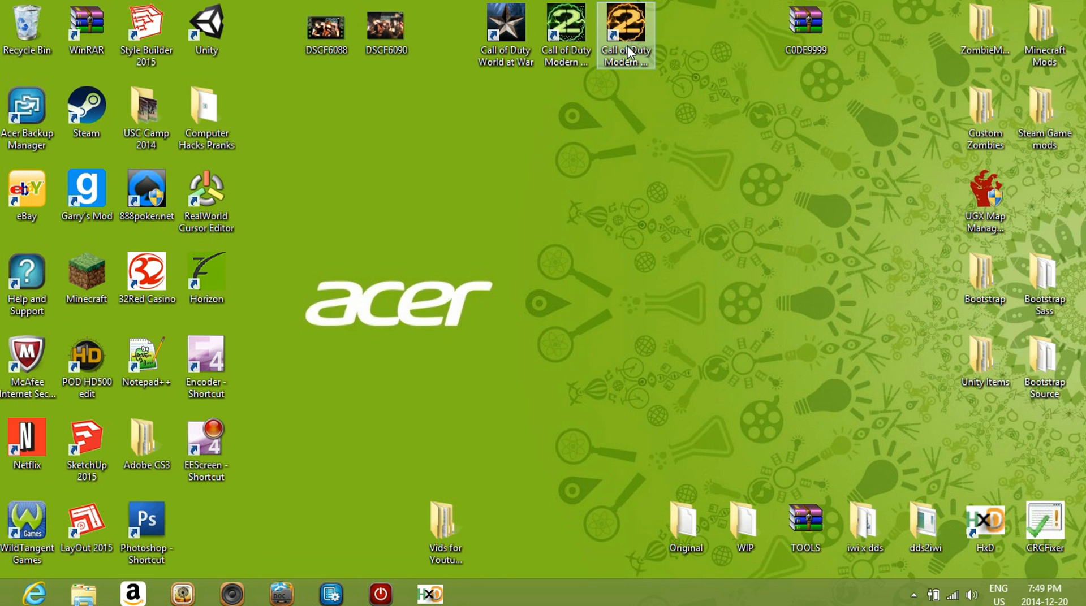